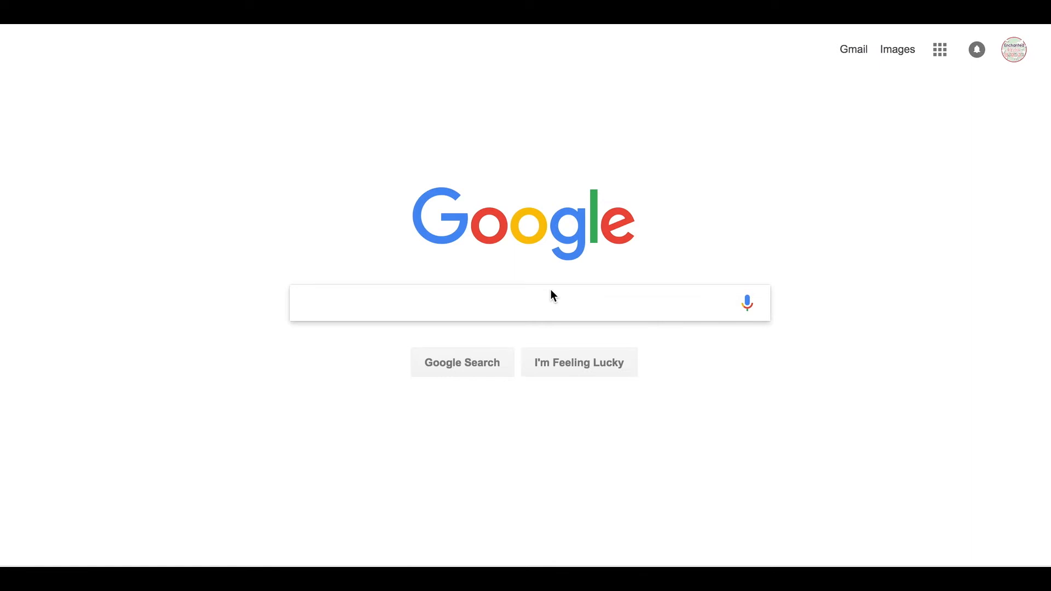
# - Search Google for 'classroom' and go to the Google Classroom site
pyautogui.write('classroom')
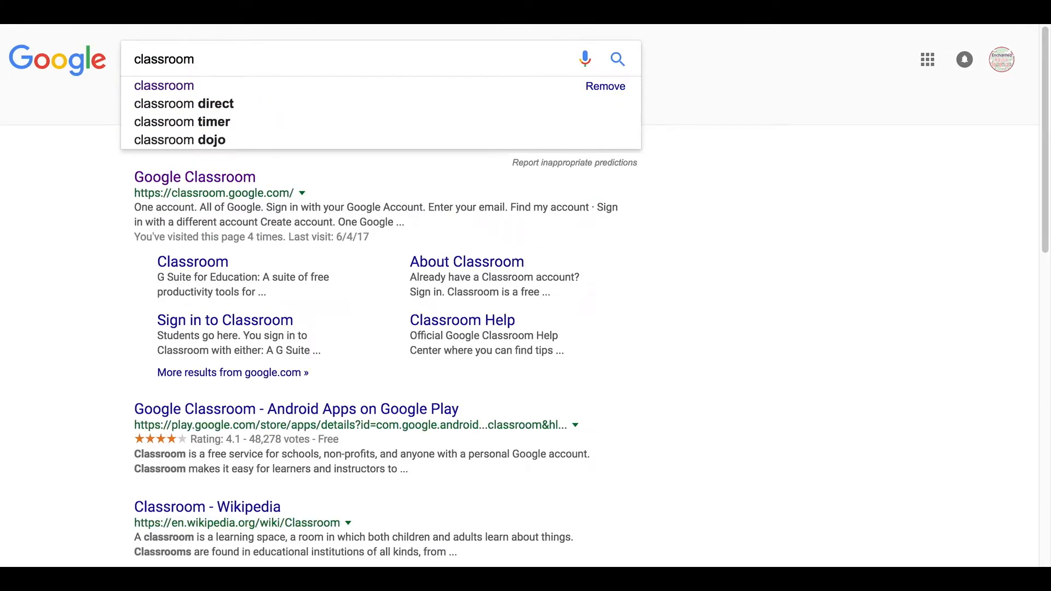
pyautogui.click(222, 188)
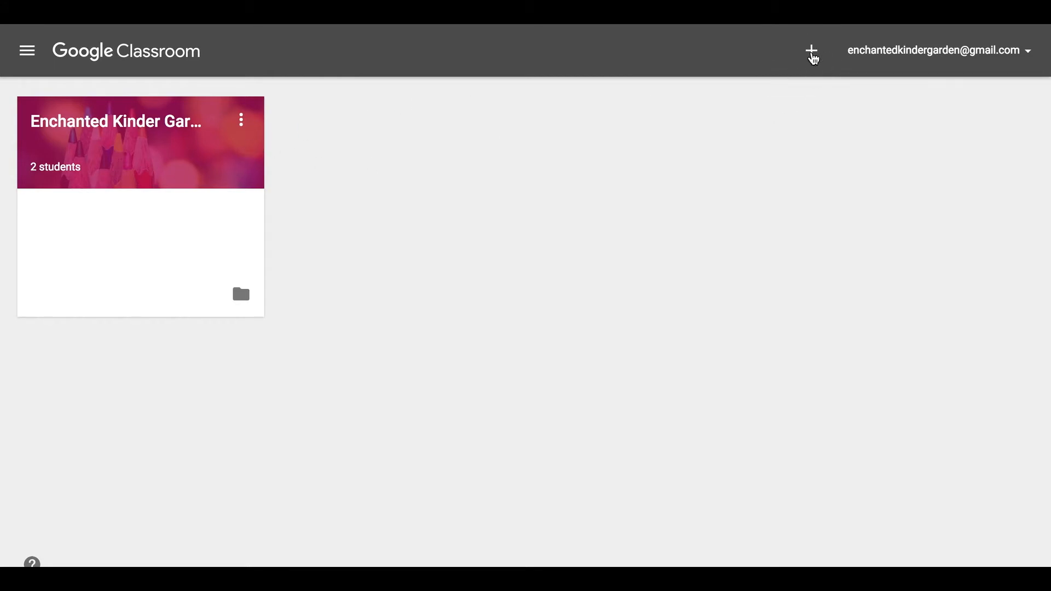
pyautogui.click(812, 53)
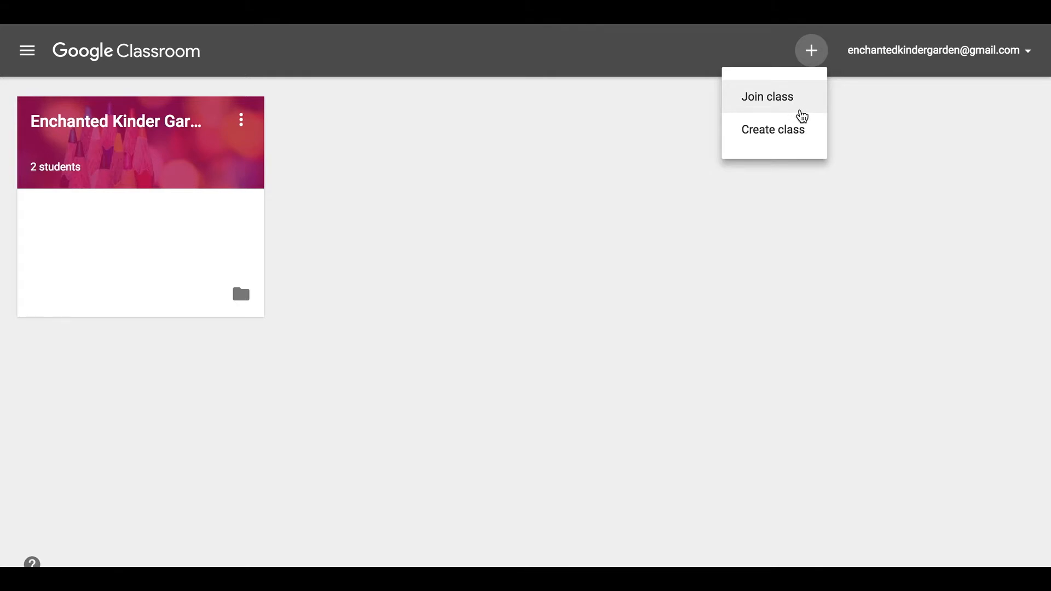
pyautogui.click(785, 135)
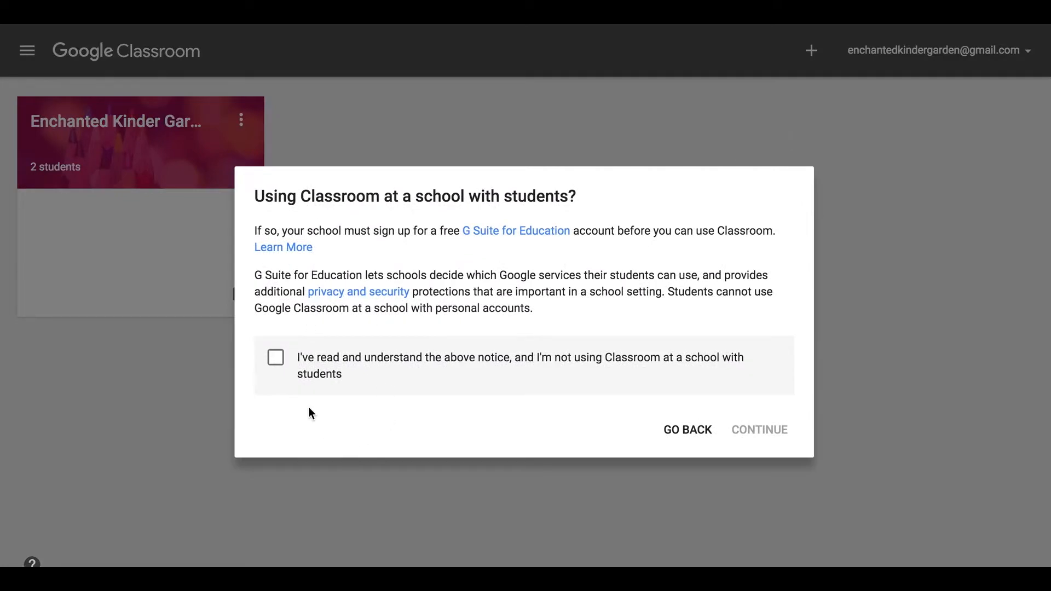
pyautogui.click(279, 362)
pyautogui.click(765, 438)
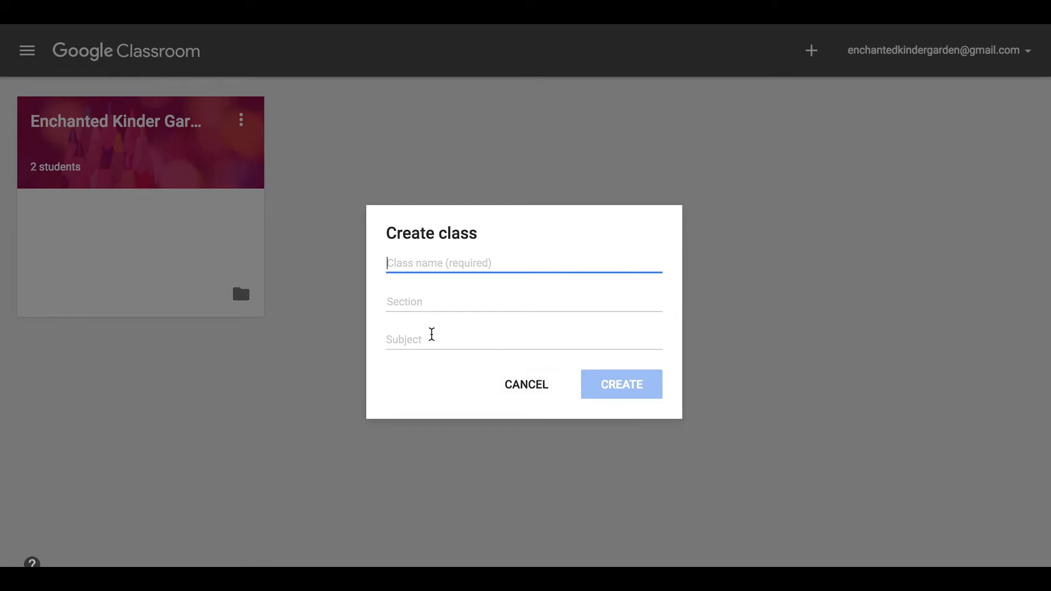
pyautogui.click(544, 396)
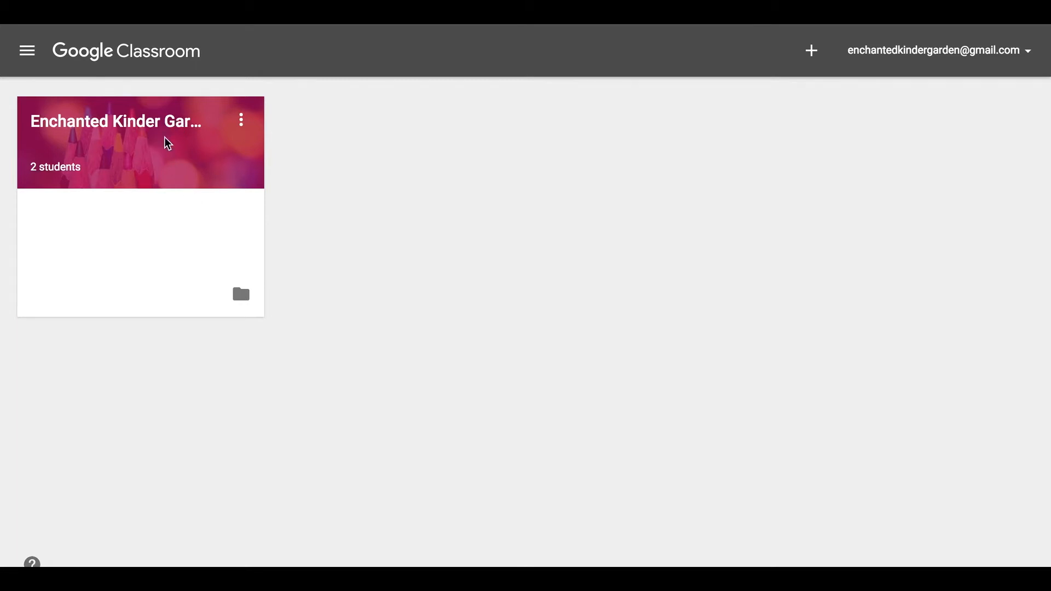
# - Open the Enchanted Kinder Garden class stream
pyautogui.click(163, 121)
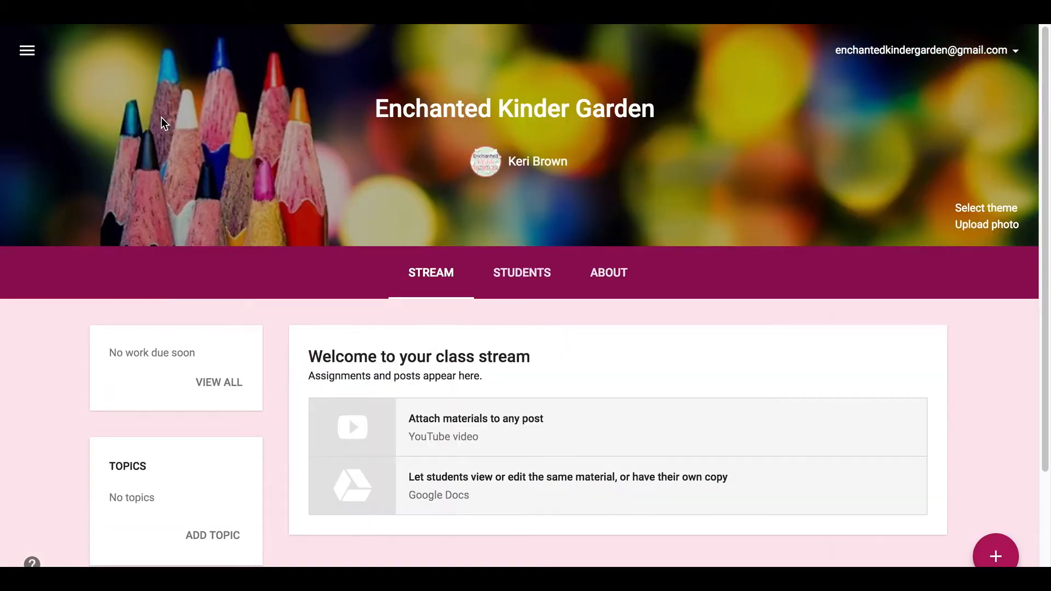
pyautogui.scroll(-2, 419, 323)
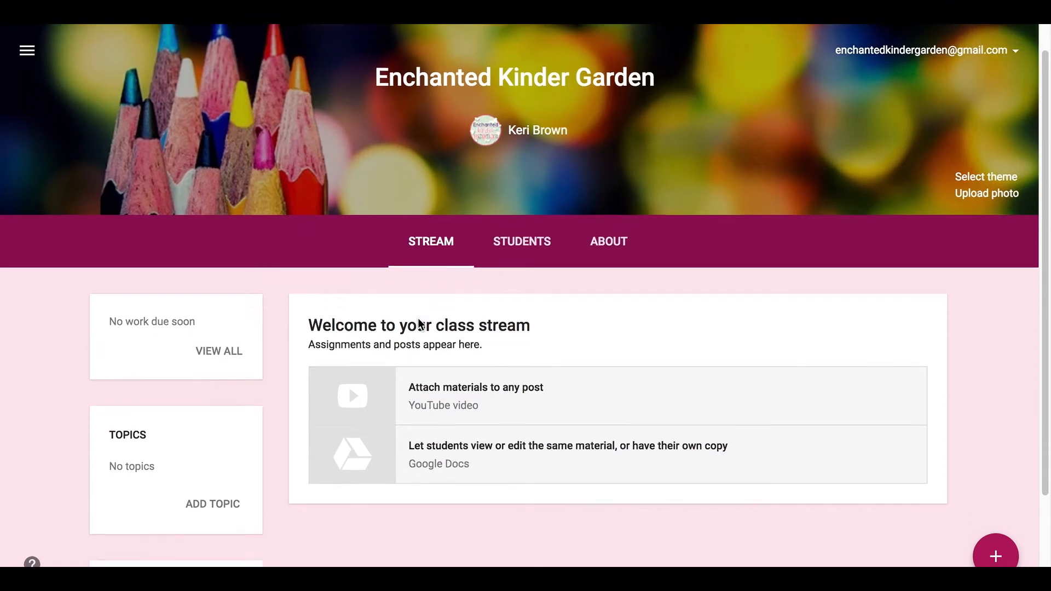
pyautogui.scroll(2, 418, 324)
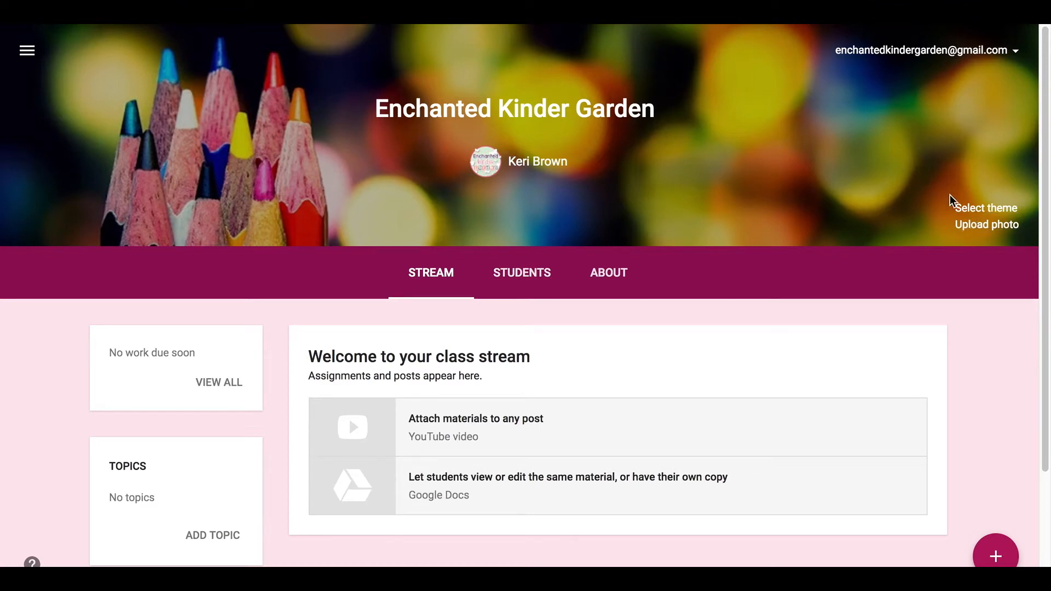
# - Apply the kaleidoscope tile from the Patterns themes as the class theme
pyautogui.click(967, 211)
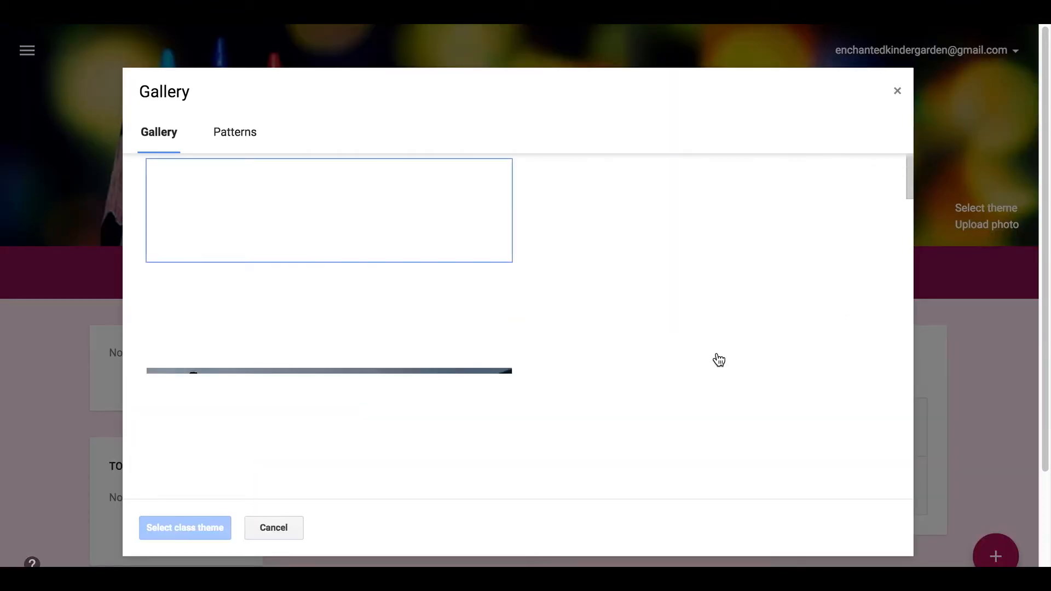
pyautogui.scroll(-8, 719, 359)
pyautogui.scroll(-3, 718, 359)
pyautogui.scroll(10, 717, 357)
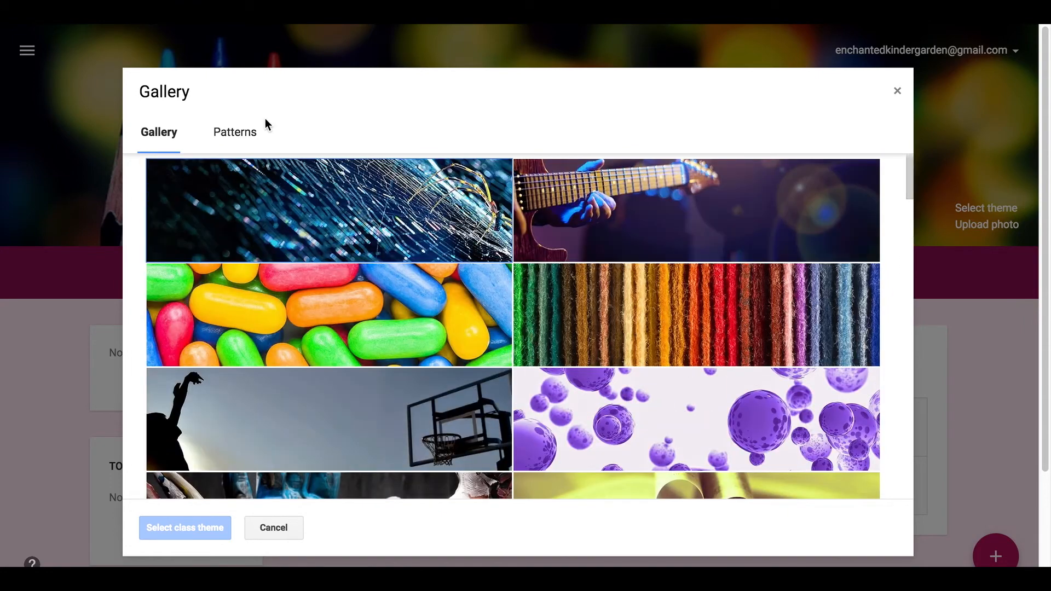
pyautogui.click(224, 134)
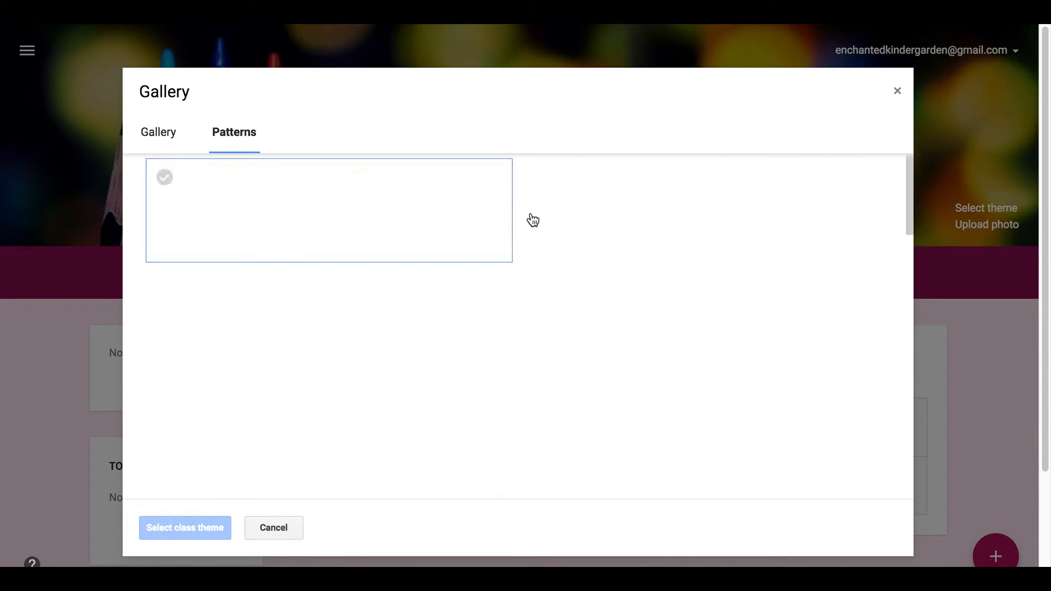
pyautogui.scroll(-6, 602, 323)
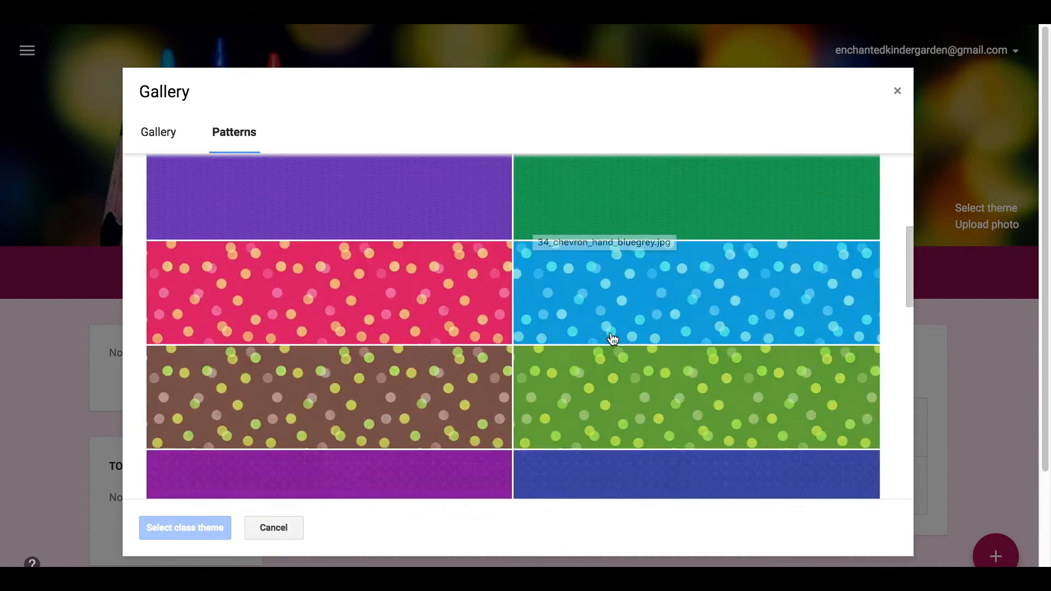
pyautogui.scroll(-15, 613, 339)
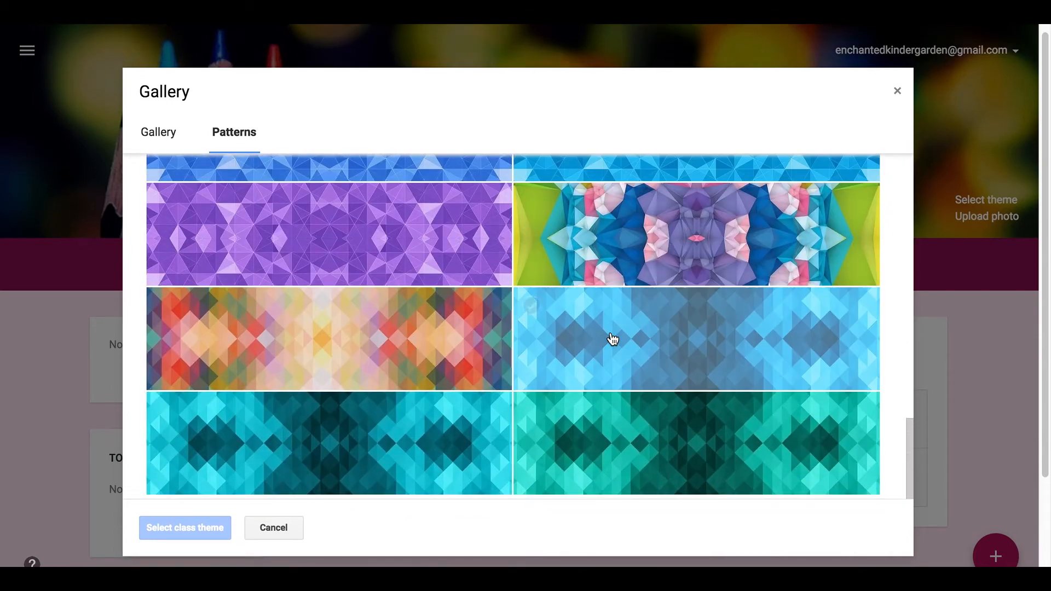
pyautogui.scroll(1, 612, 338)
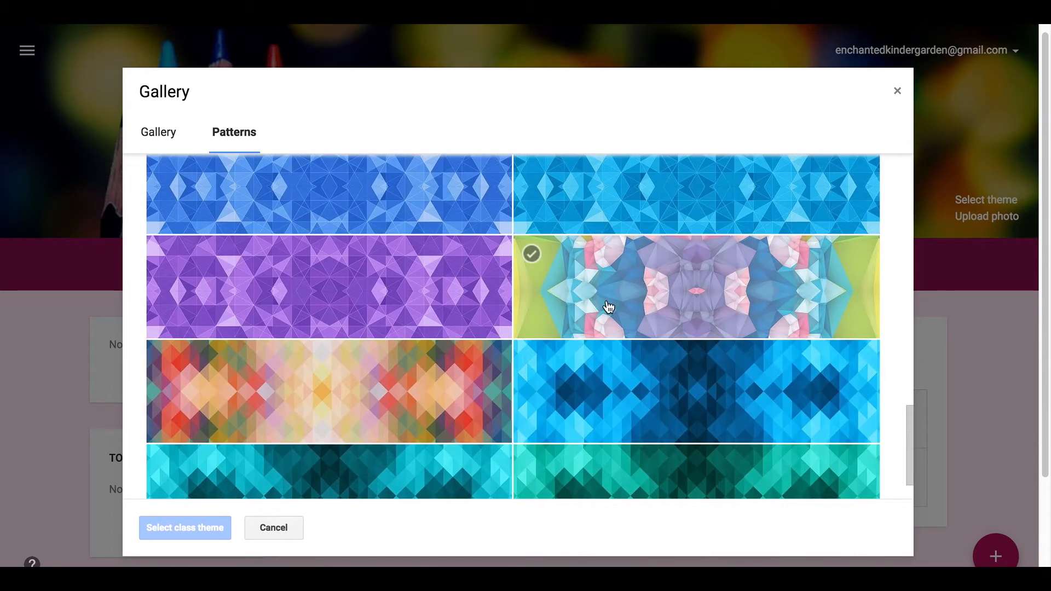
pyautogui.click(607, 307)
pyautogui.click(212, 526)
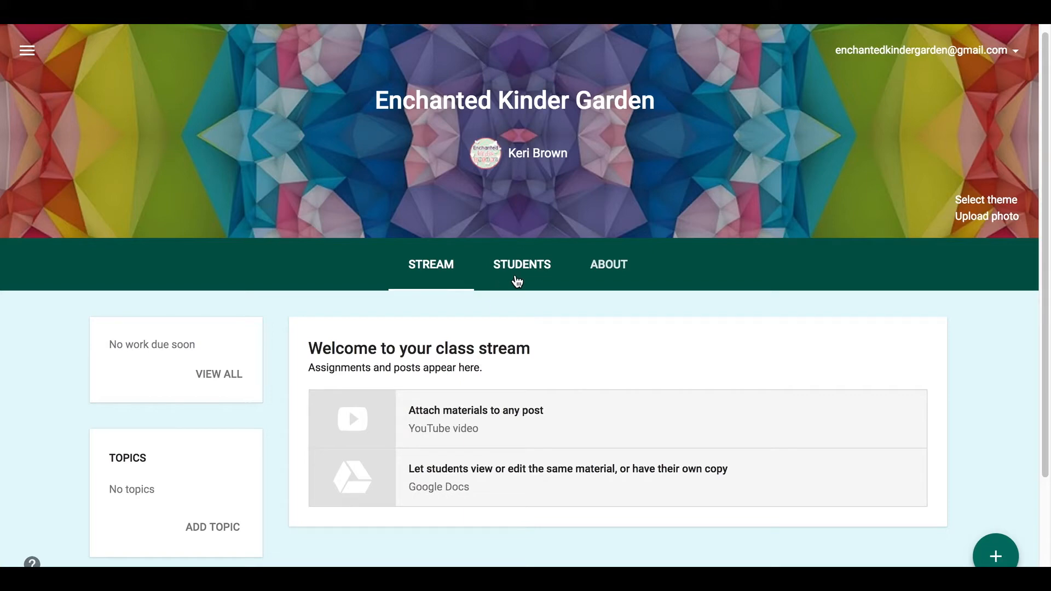
# - Show the Students page with the class code and members, ticking then unticking the second student
pyautogui.click(517, 282)
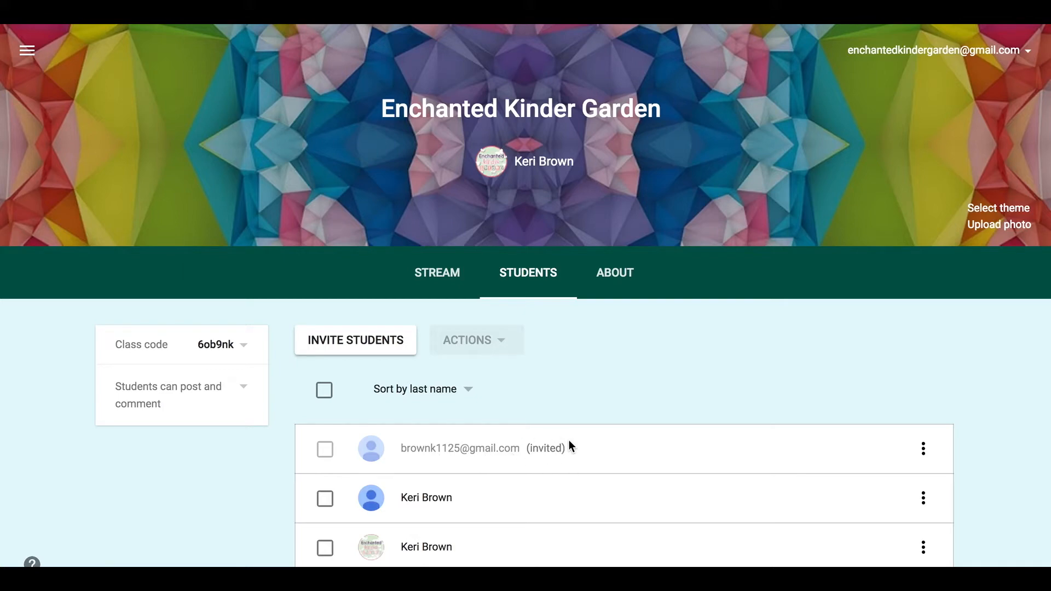
pyautogui.click(455, 504)
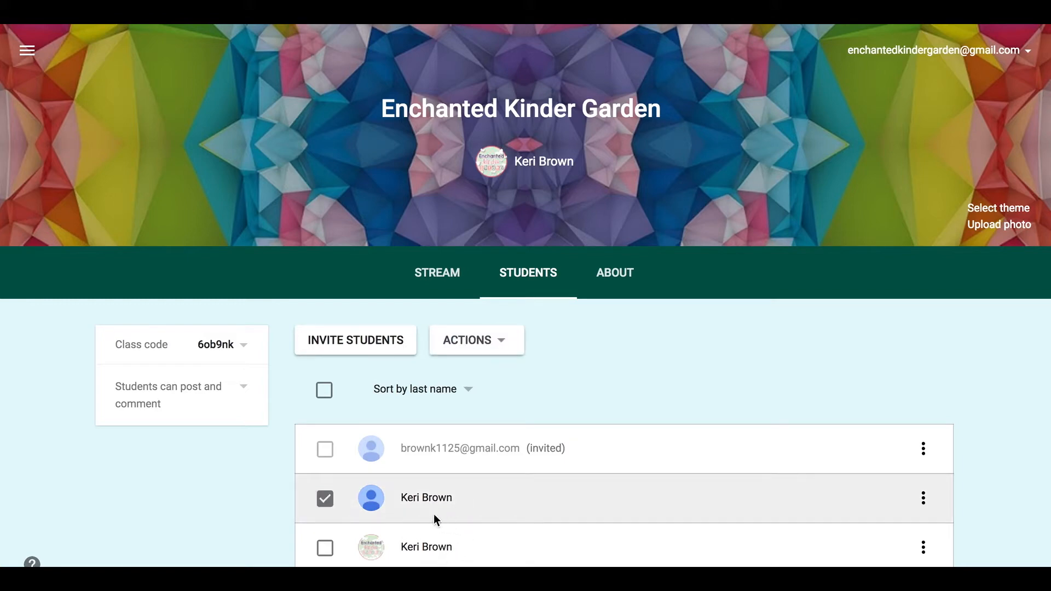
pyautogui.click(326, 497)
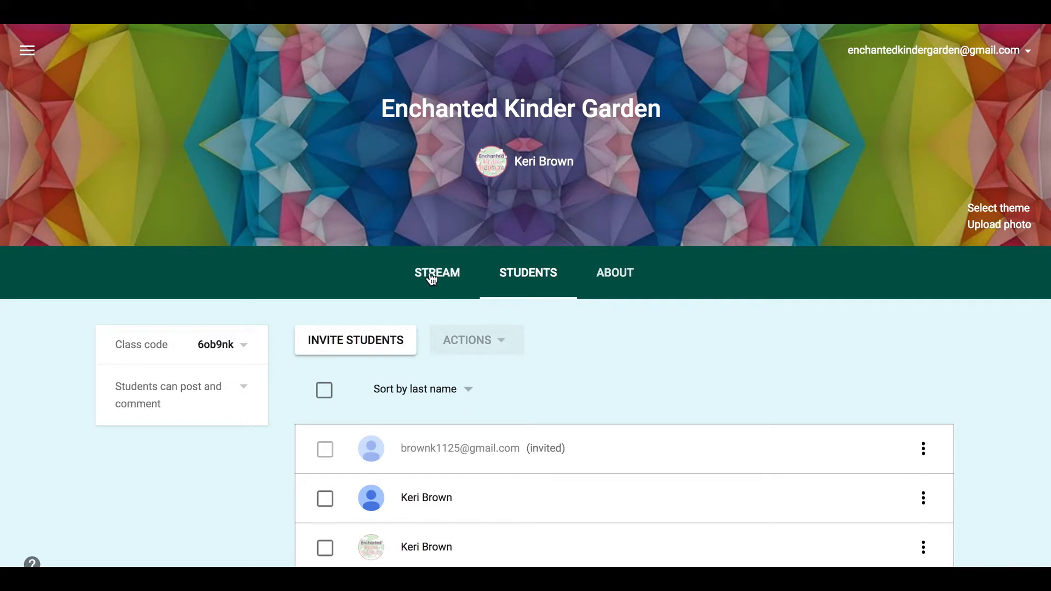
pyautogui.click(350, 344)
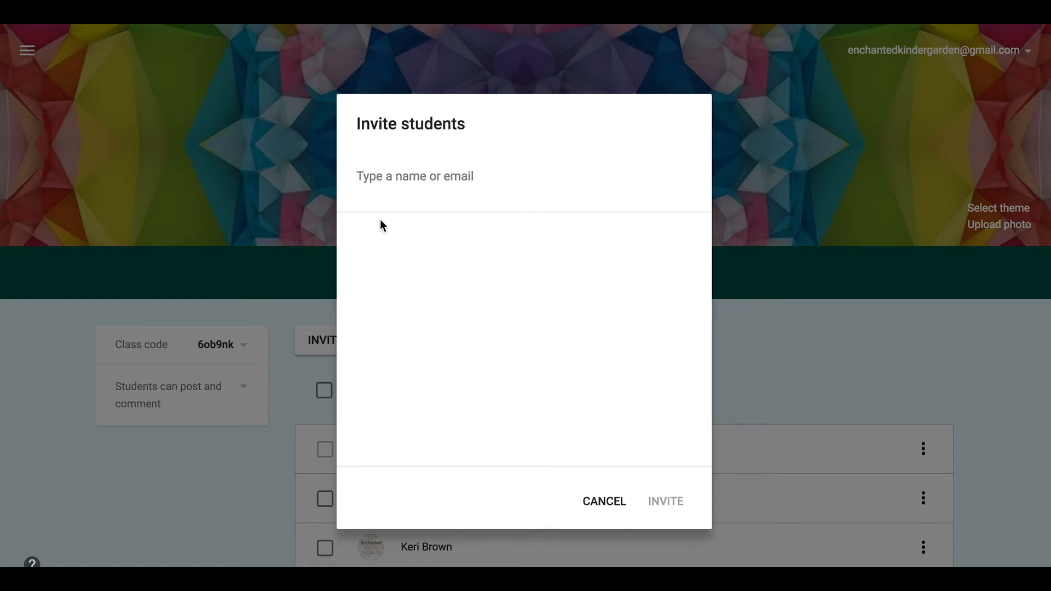
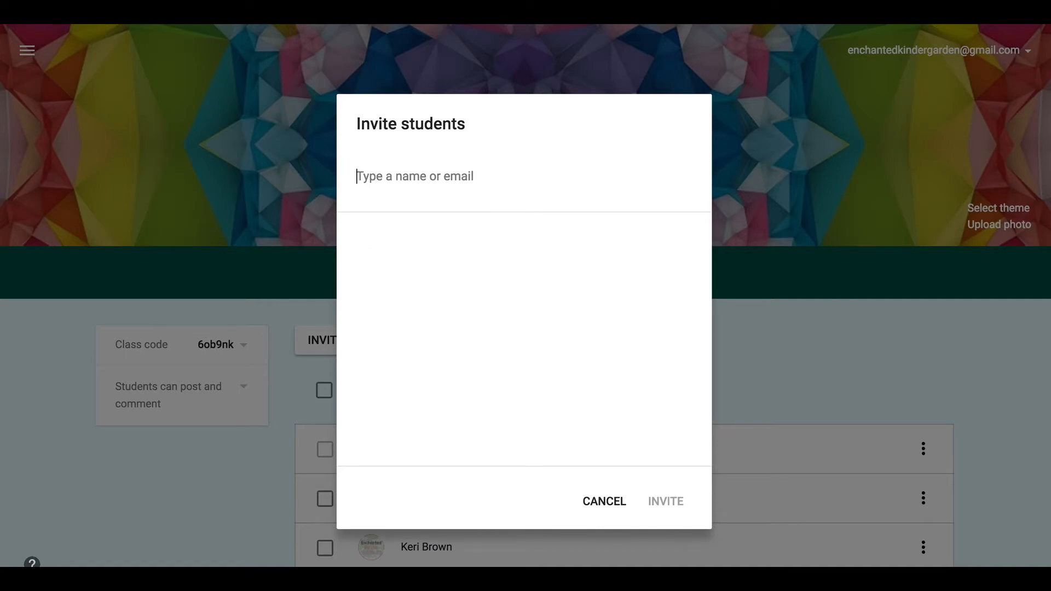
pyautogui.click(611, 508)
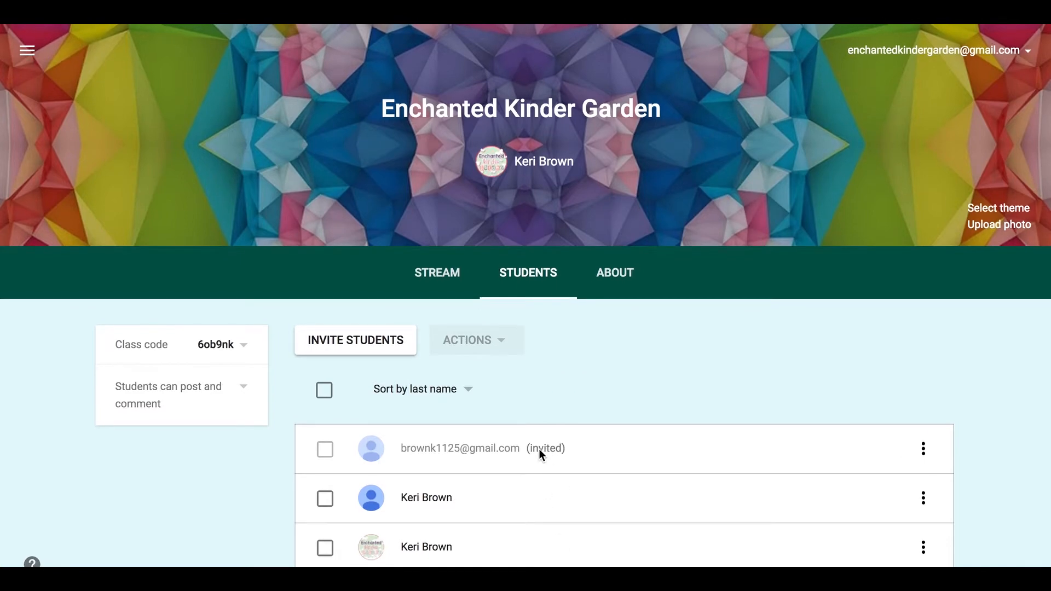
# - From the class stream, create a new assignment with the + button
pyautogui.click(438, 274)
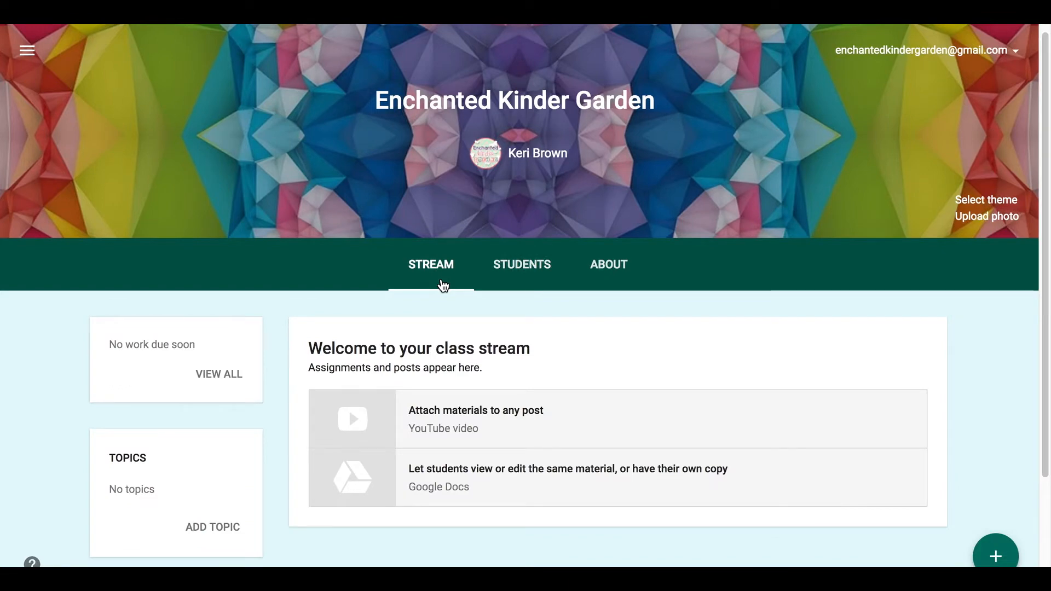
pyautogui.scroll(-3, 442, 378)
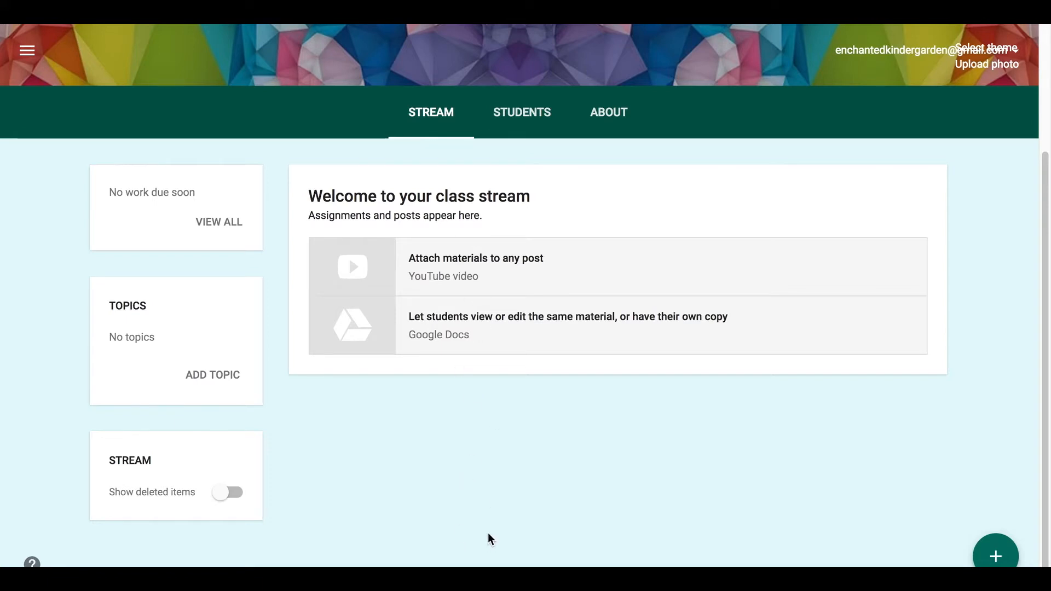
pyautogui.click(995, 556)
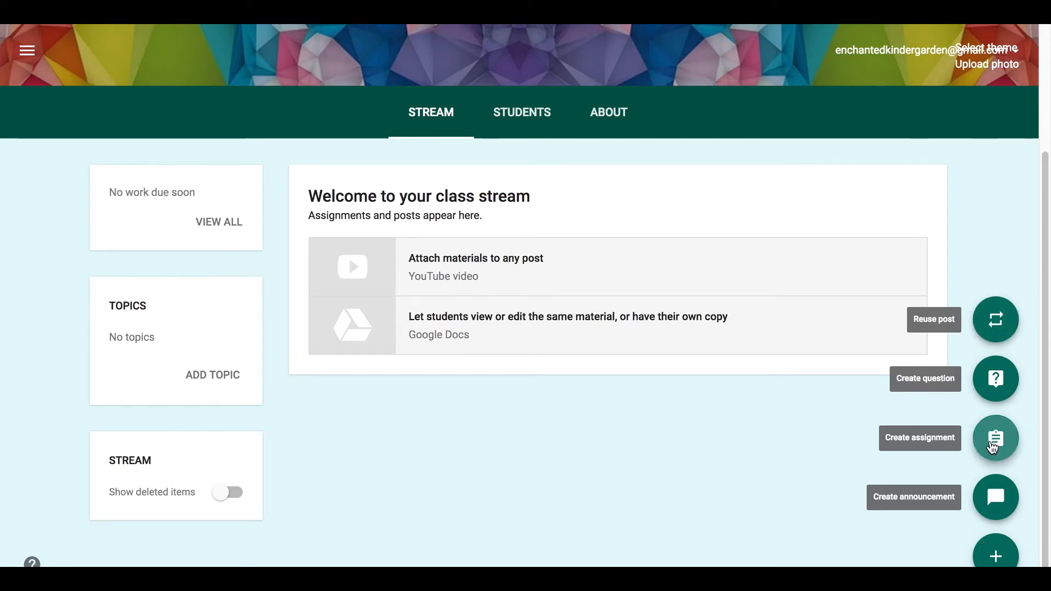
pyautogui.click(991, 446)
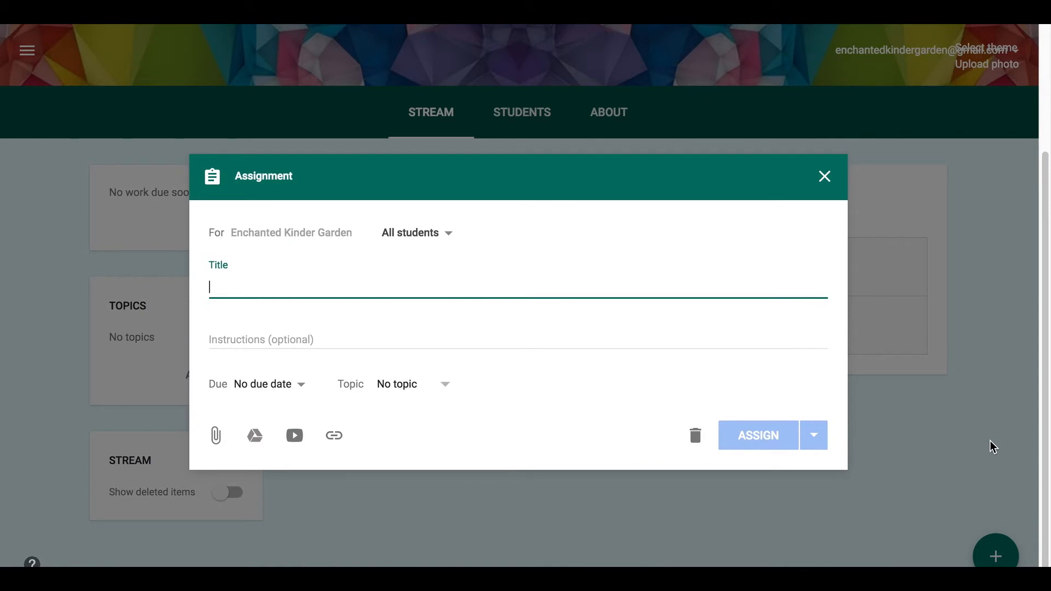
# - Enter the title 'Techy in Primary - Beginning Sounds Sort'
pyautogui.write('Tech')
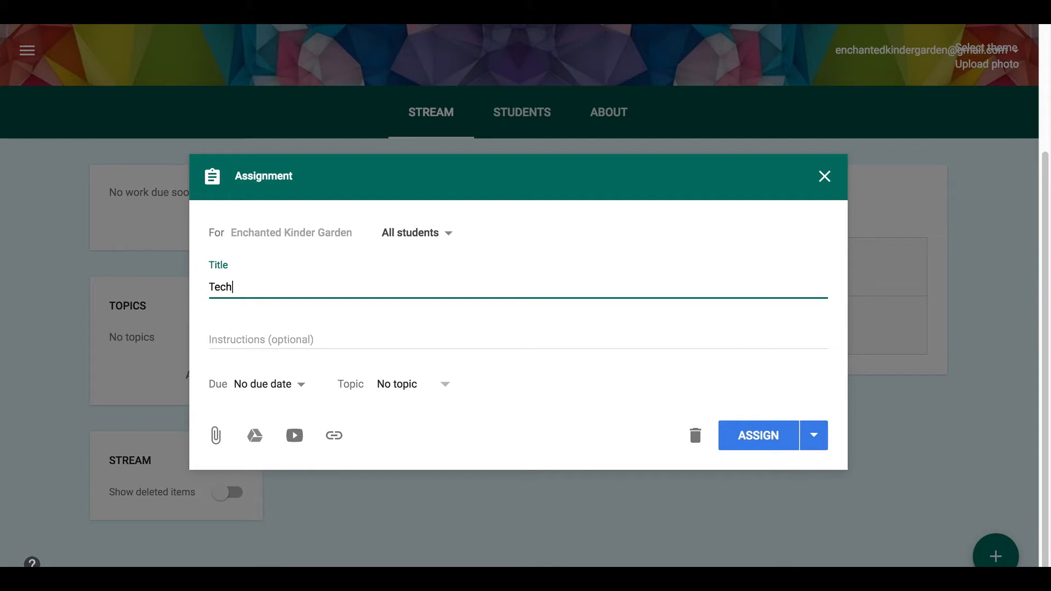
pyautogui.write('y in Primary - Beginning')
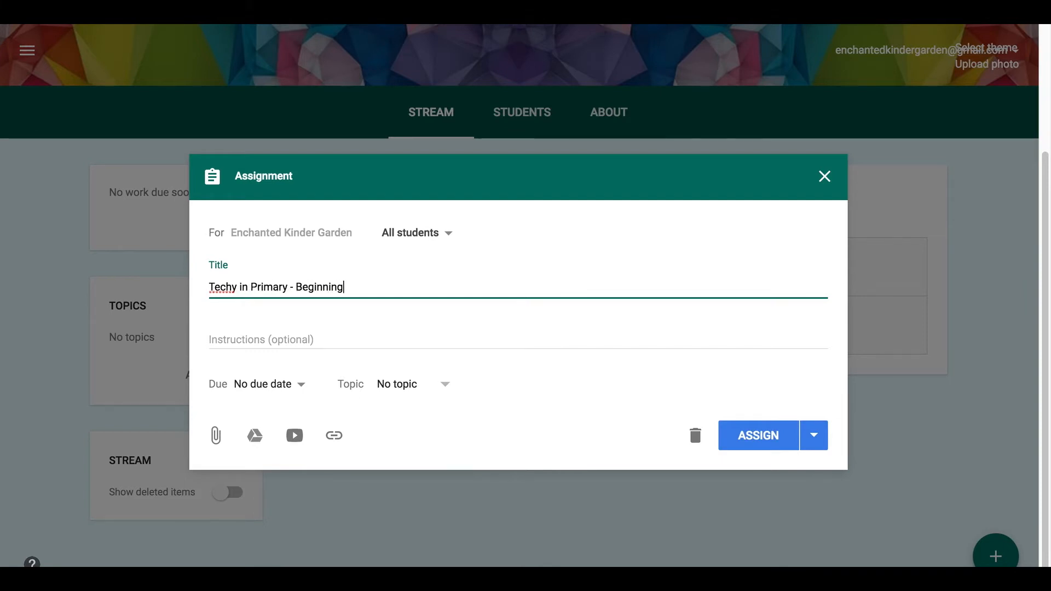
pyautogui.write(' Sounds Sort')
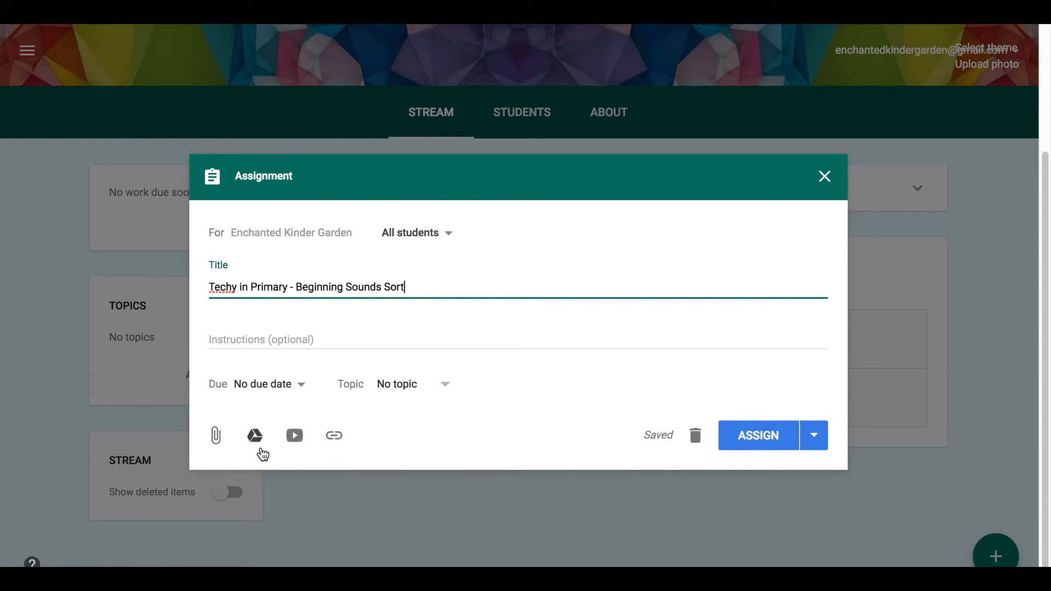
pyautogui.click(296, 443)
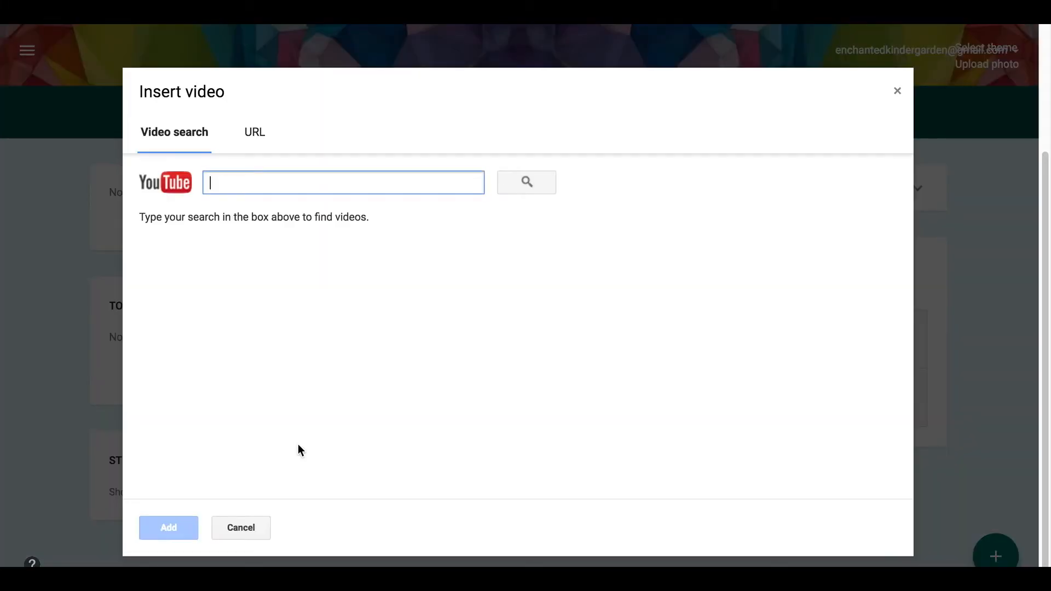
pyautogui.click(252, 528)
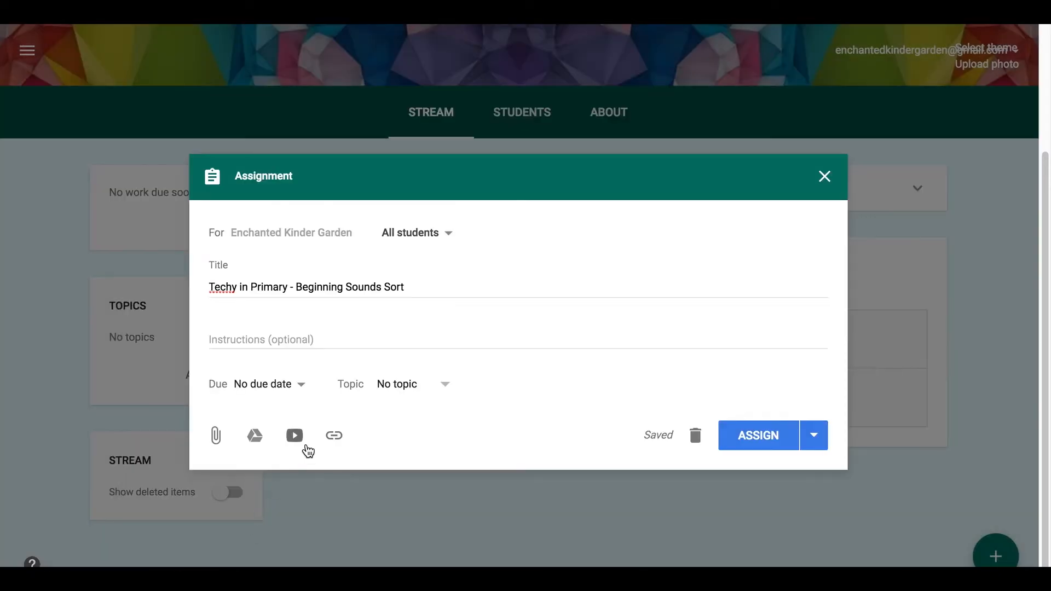
pyautogui.click(333, 436)
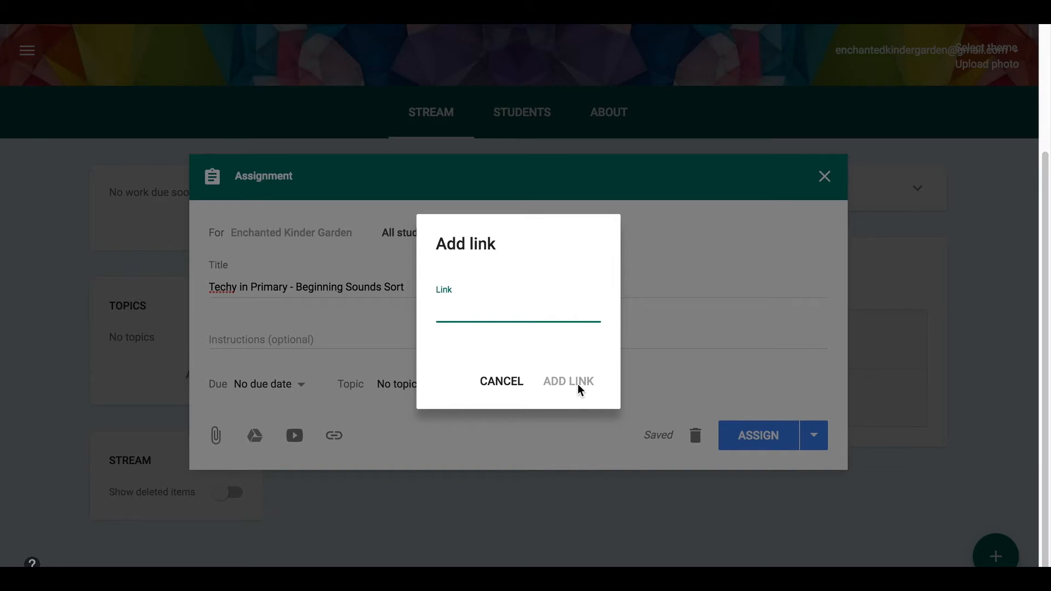
pyautogui.click(512, 379)
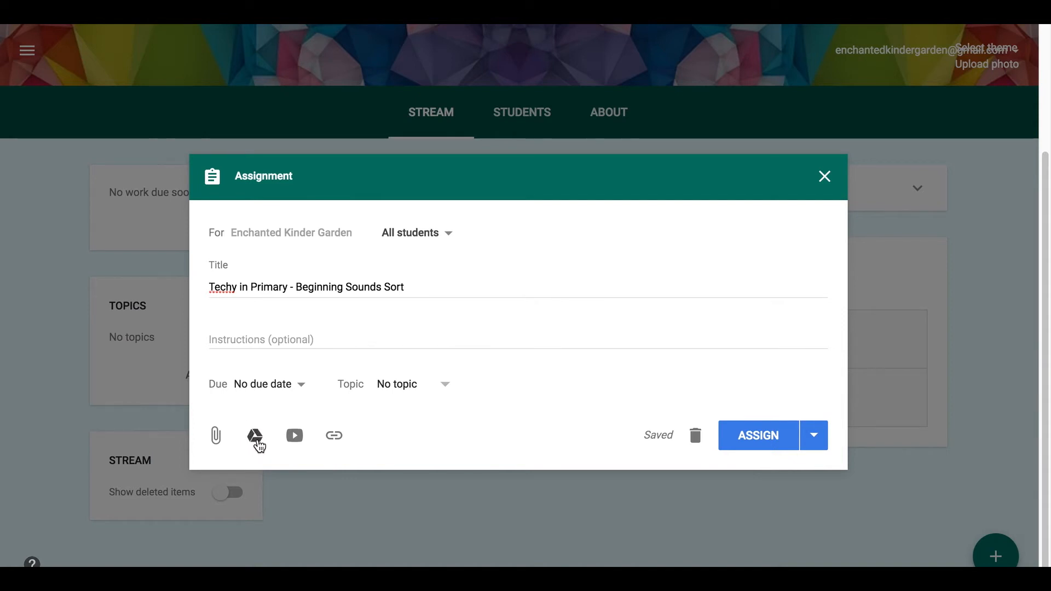
# - Attach the Google Drive slides 'Classroom - Techy in Primary - Beginning Sounds' to the assignment
pyautogui.click(255, 437)
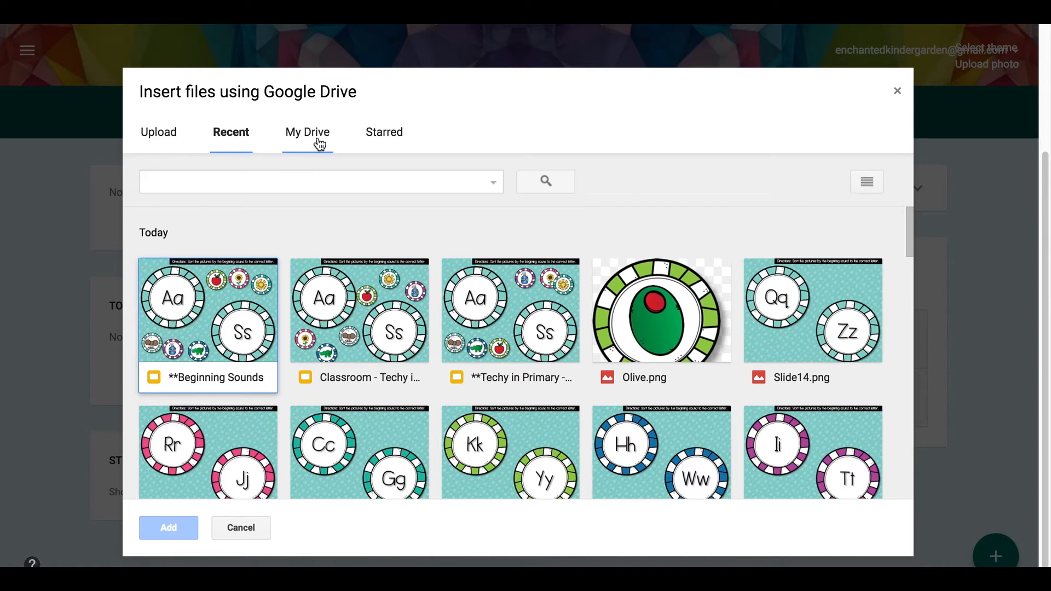
pyautogui.click(219, 175)
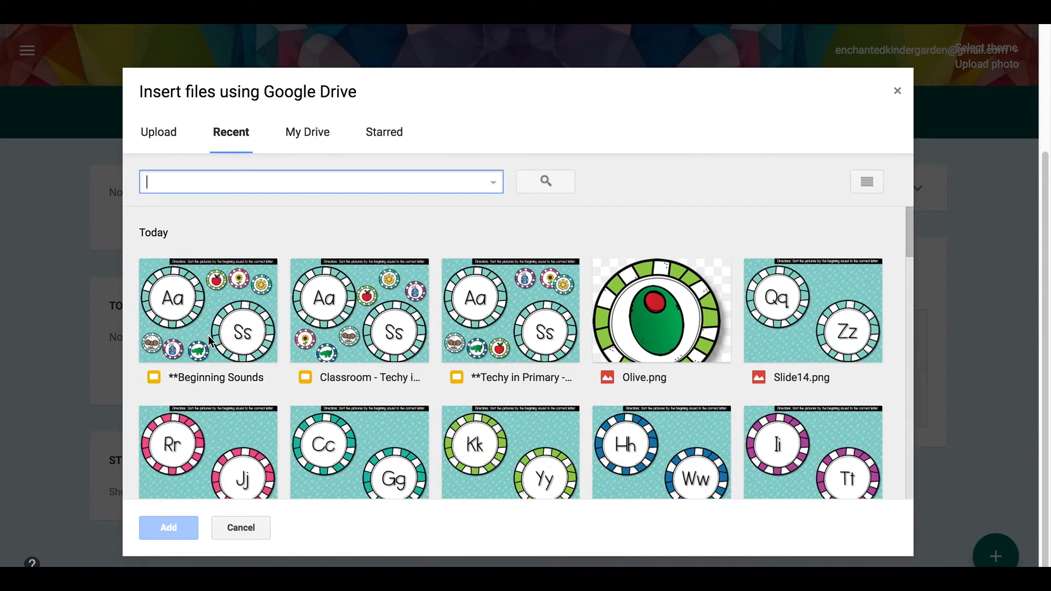
pyautogui.click(340, 348)
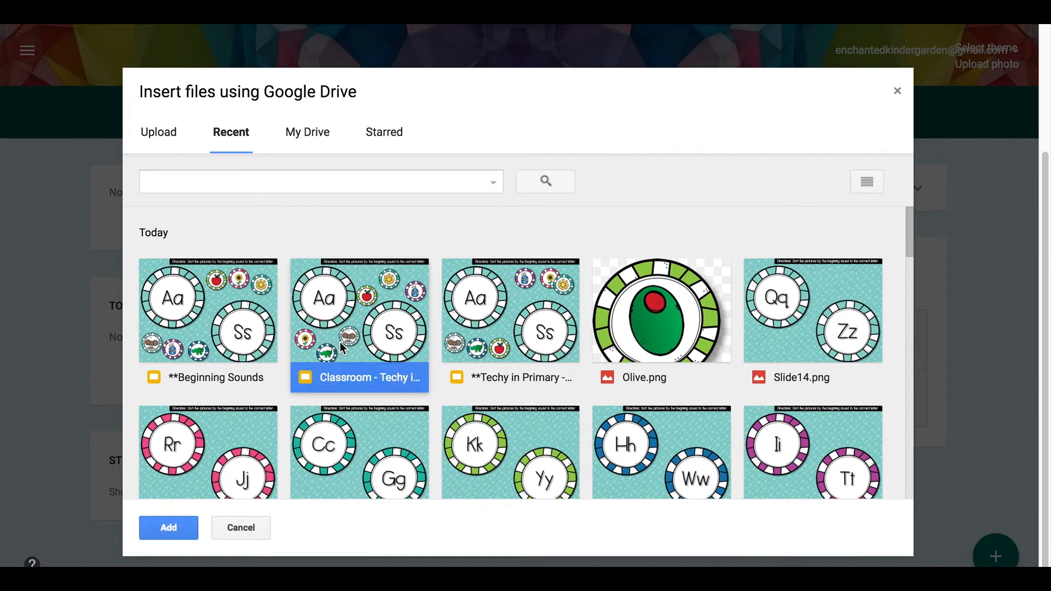
pyautogui.click(163, 529)
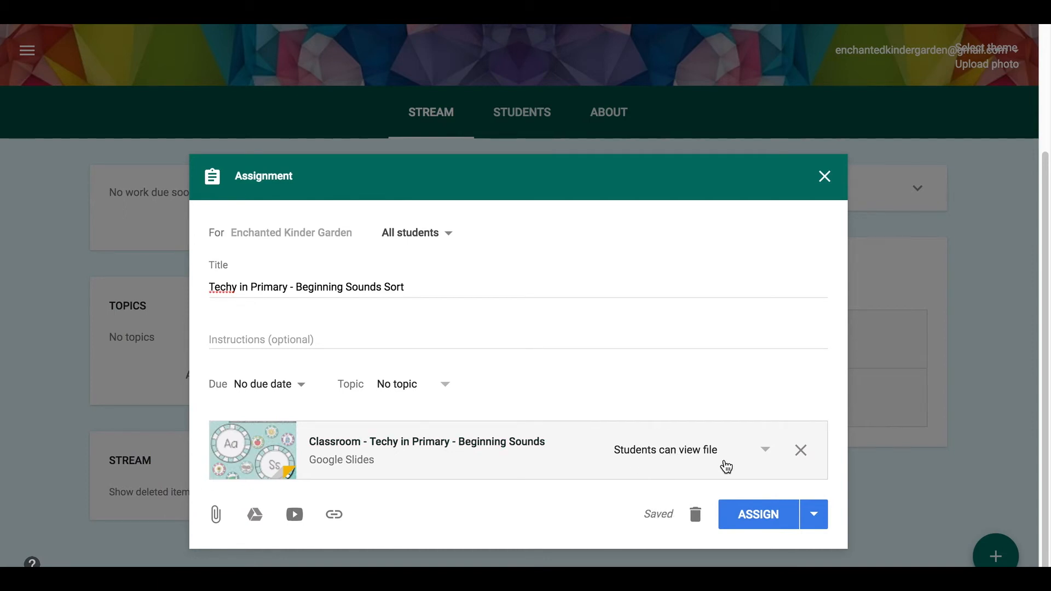
pyautogui.click(766, 460)
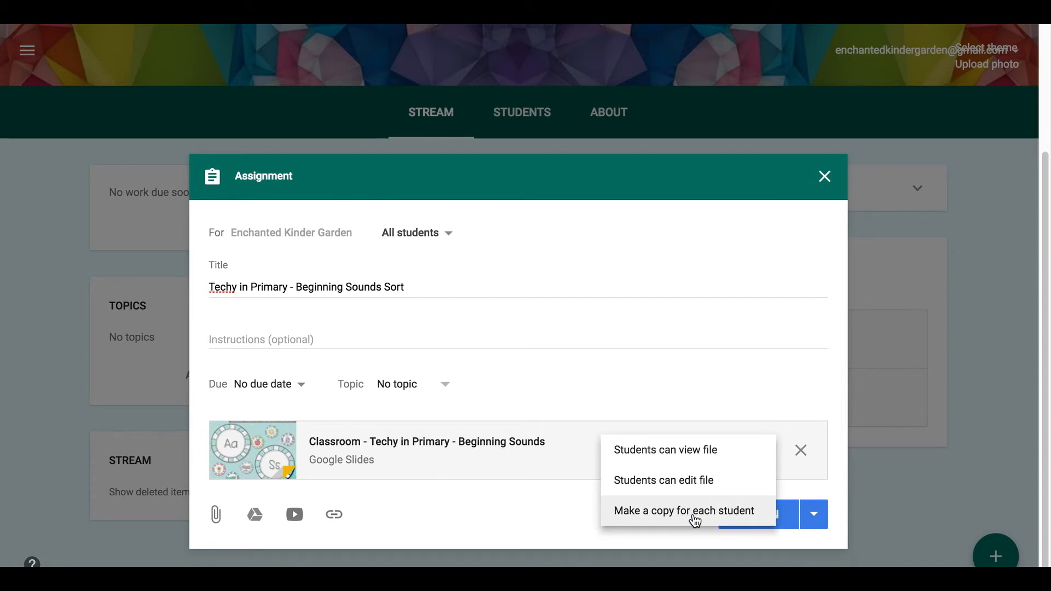
# - Set the slides to 'Make a copy for each student' and post the assignment now
pyautogui.click(695, 515)
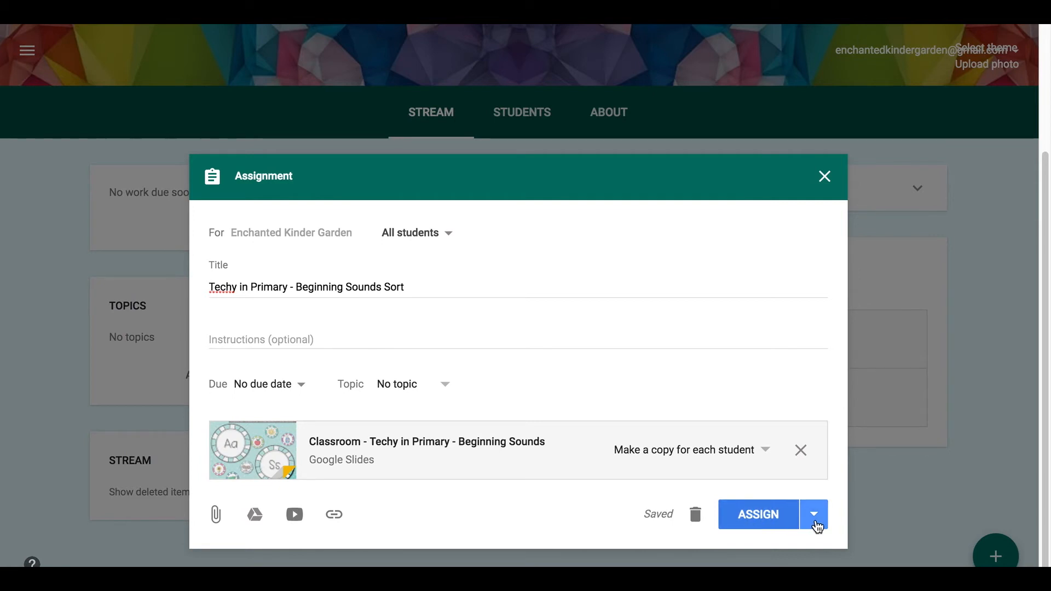
pyautogui.click(816, 517)
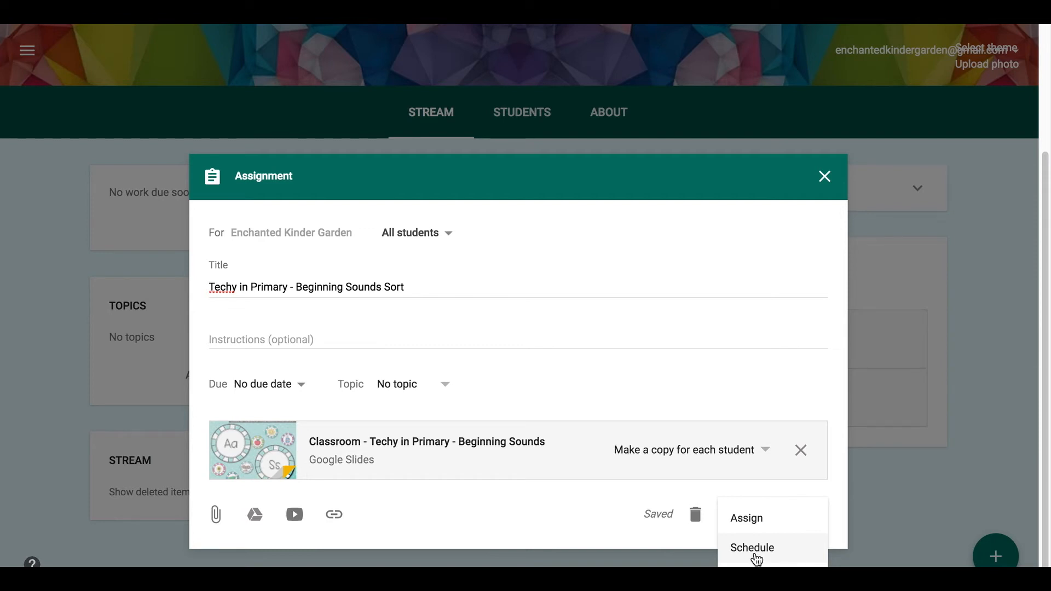
pyautogui.click(768, 524)
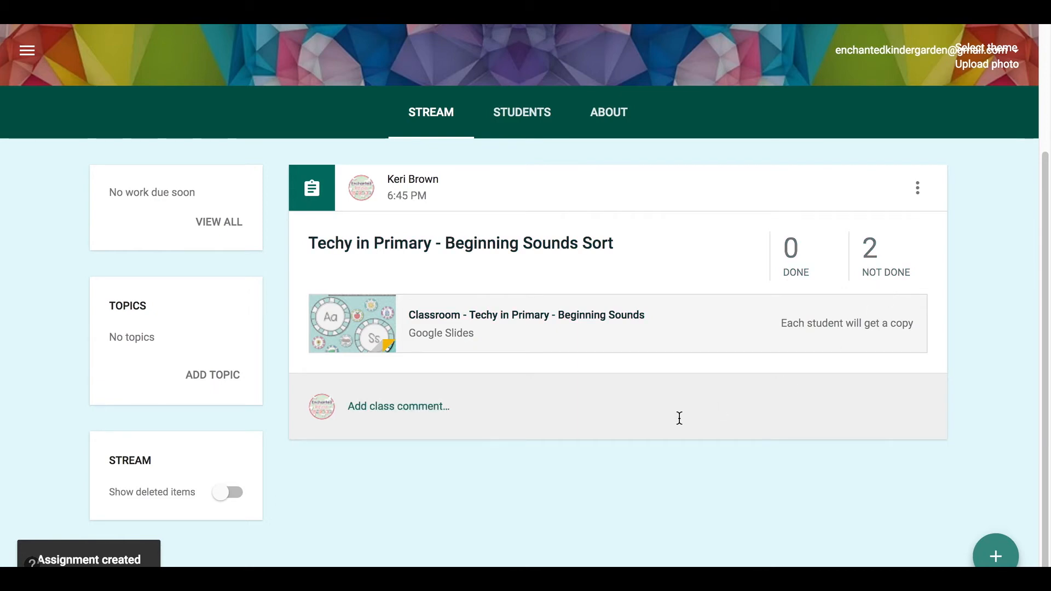
# - As a student, open Enchanted Kinder Garden, the Beginning Sounds Sort assignment, and its copied slides
pyautogui.moveTo(660, 566)
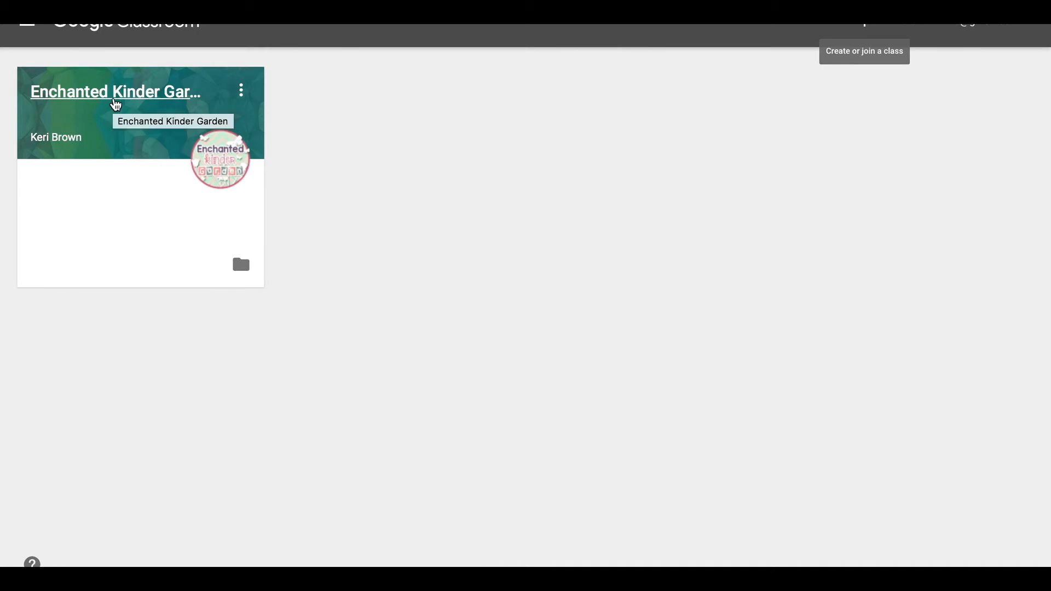
pyautogui.click(115, 104)
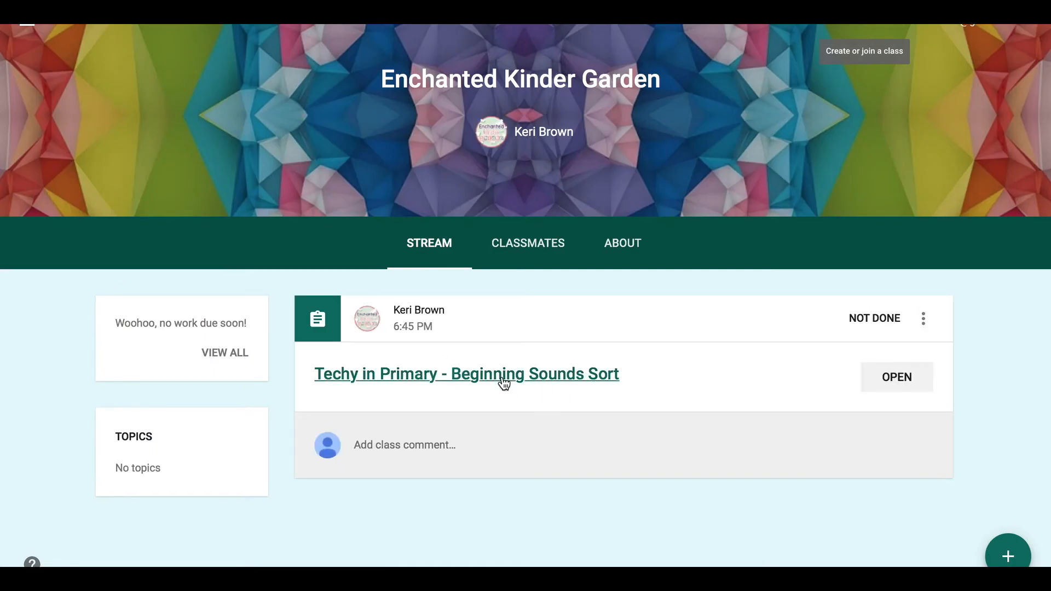
pyautogui.click(532, 377)
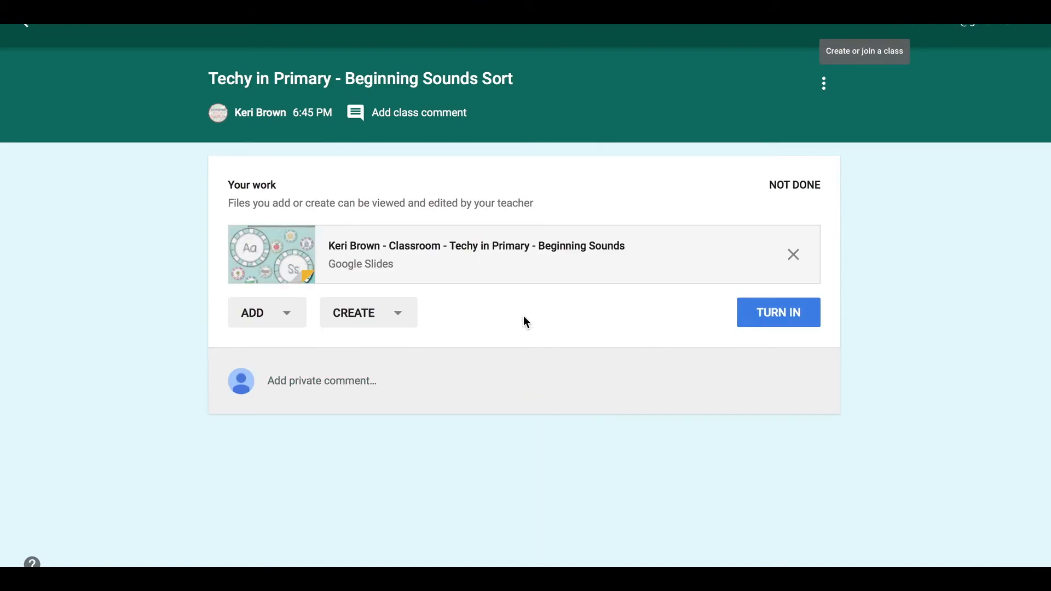
pyautogui.click(520, 251)
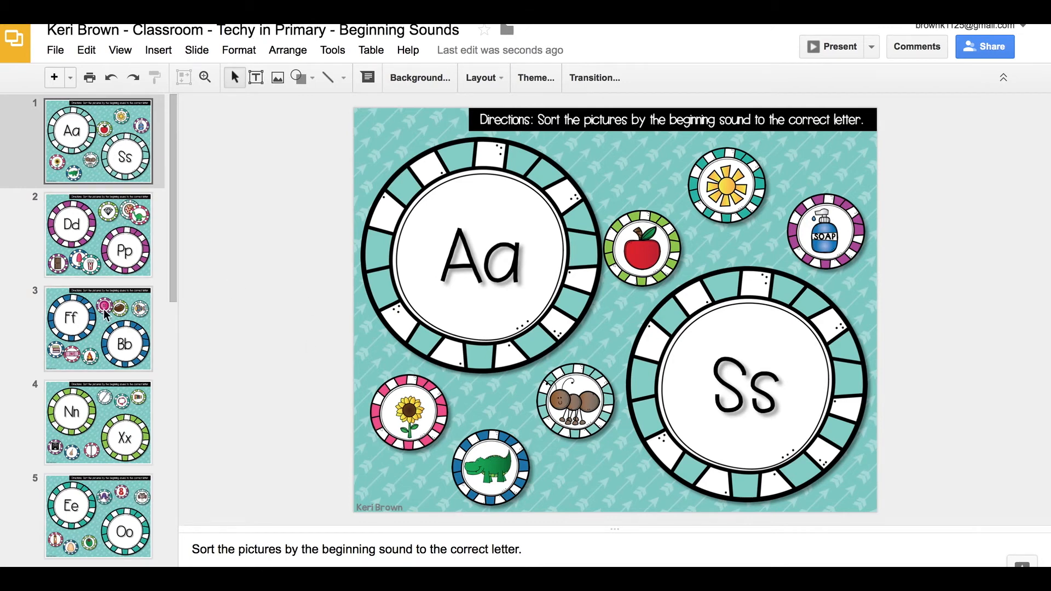
# - Scroll through the slide filmstrip of the letter-pair picture sorts and back to the top
pyautogui.scroll(-5, 96, 219)
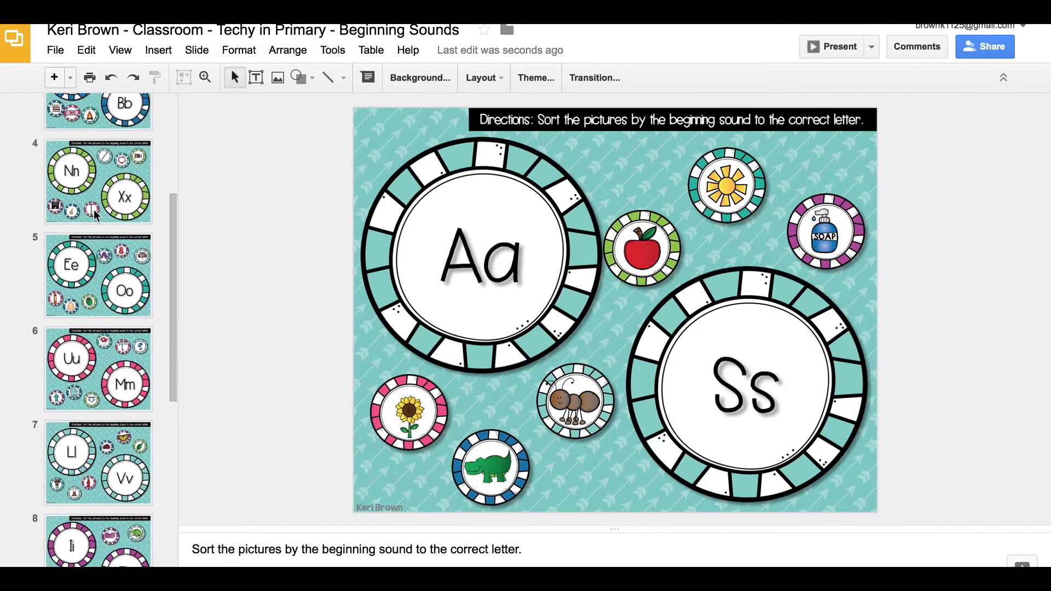
pyautogui.scroll(5, 96, 214)
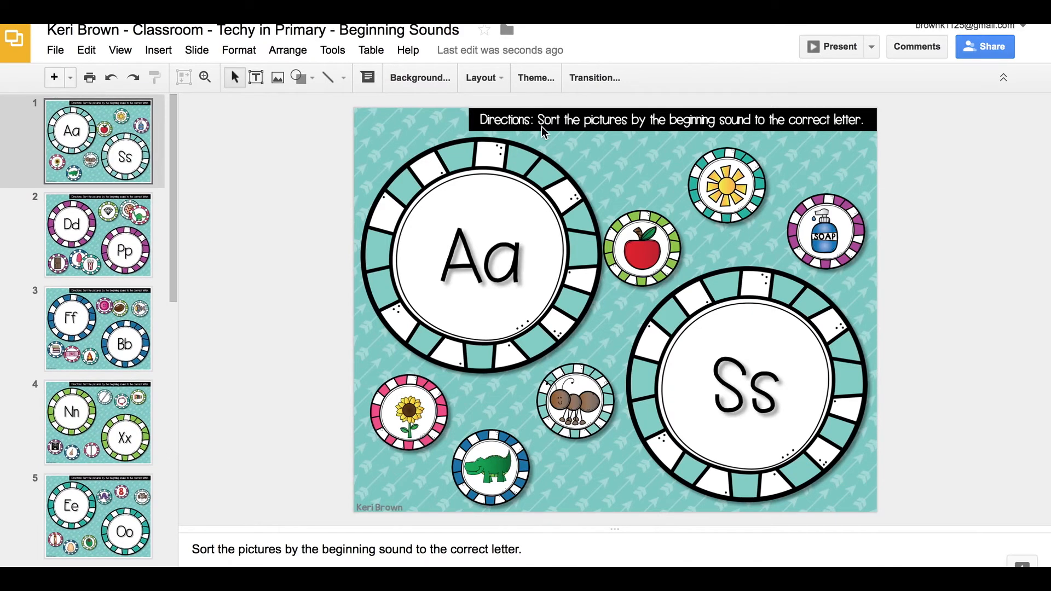
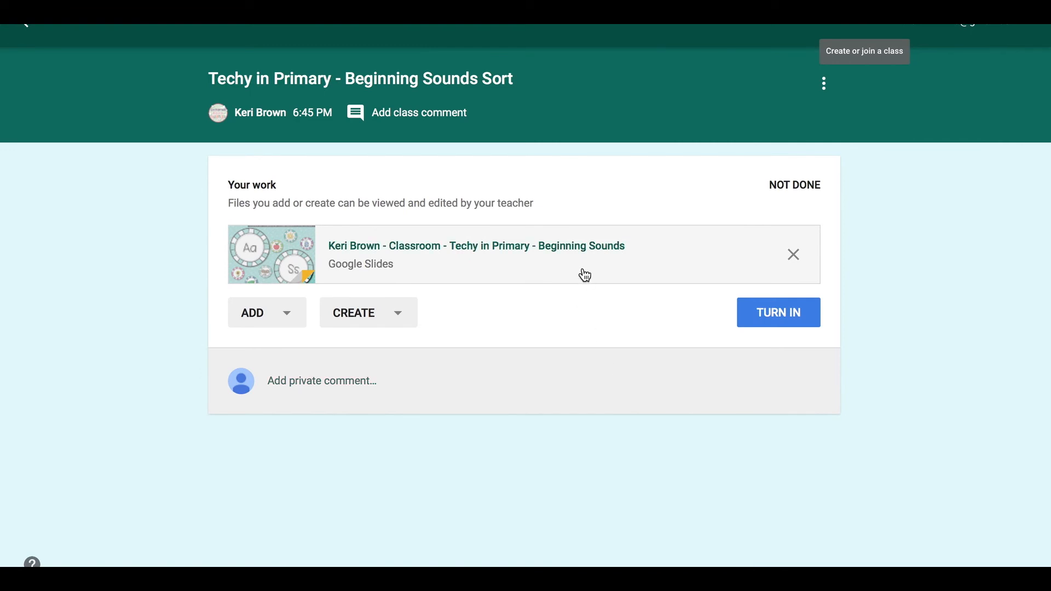
# - Look over the attach and create-new options, then start turning in the Beginning Sounds slides
pyautogui.click(294, 321)
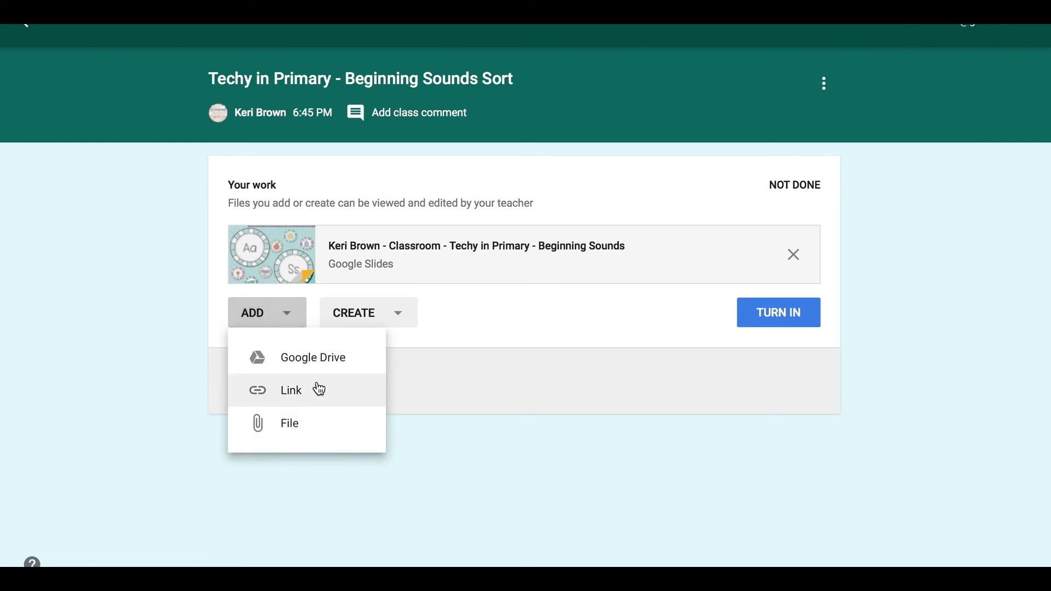
pyautogui.click(336, 488)
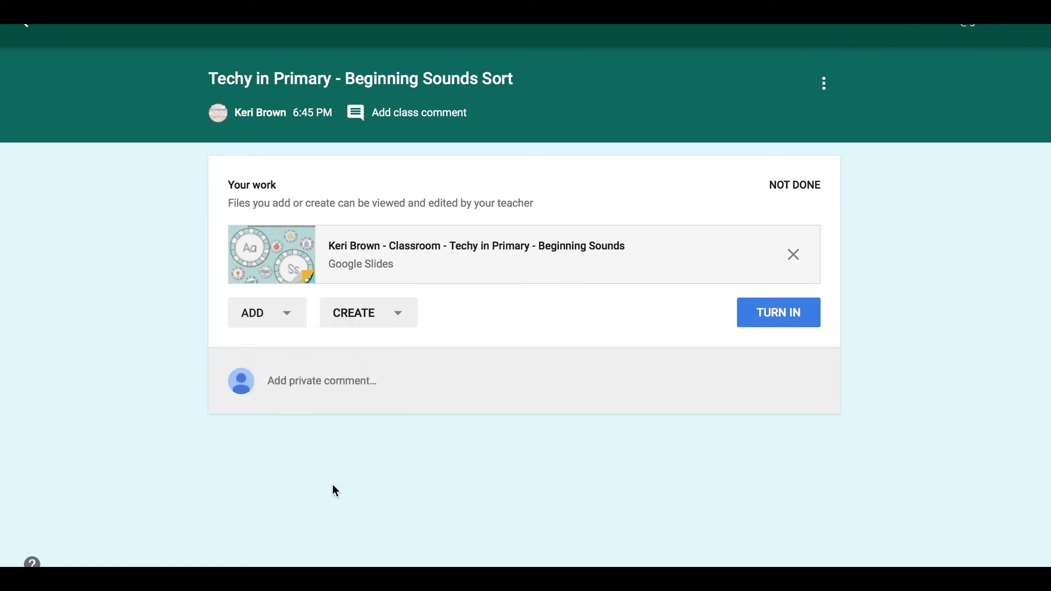
pyautogui.click(398, 320)
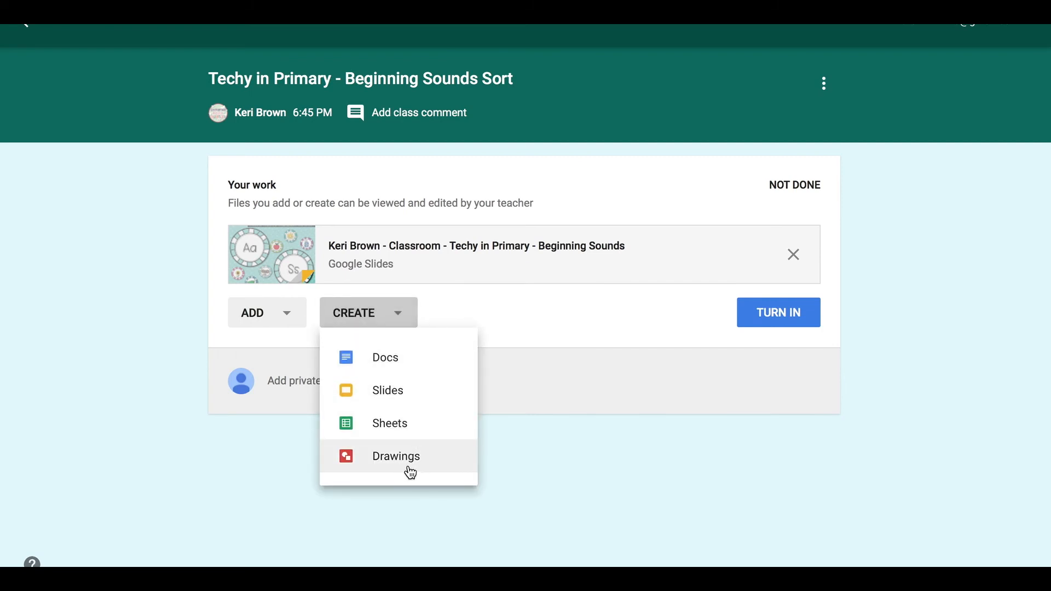
pyautogui.click(477, 526)
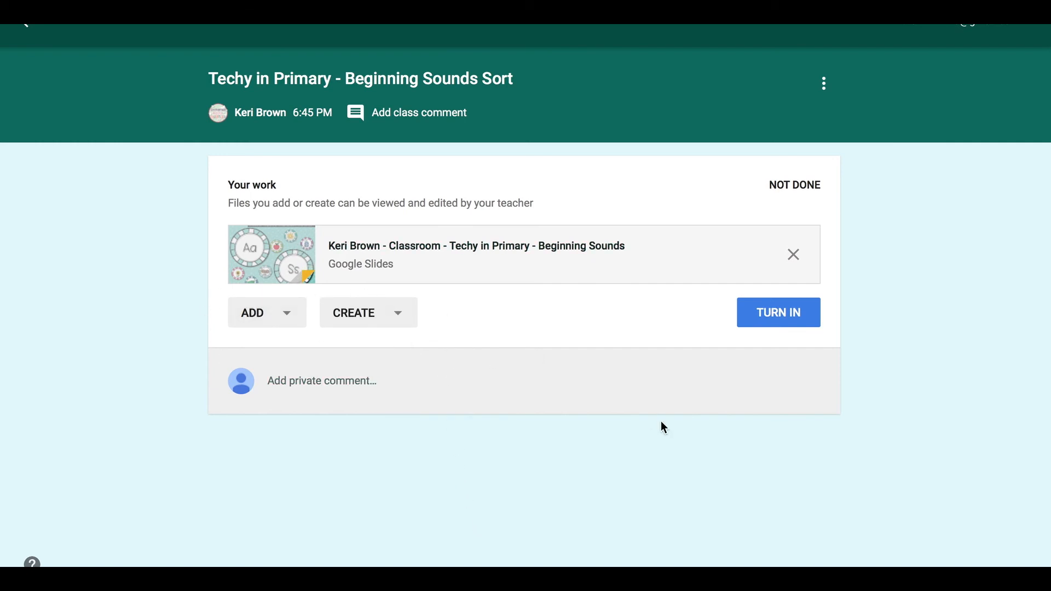
pyautogui.click(763, 330)
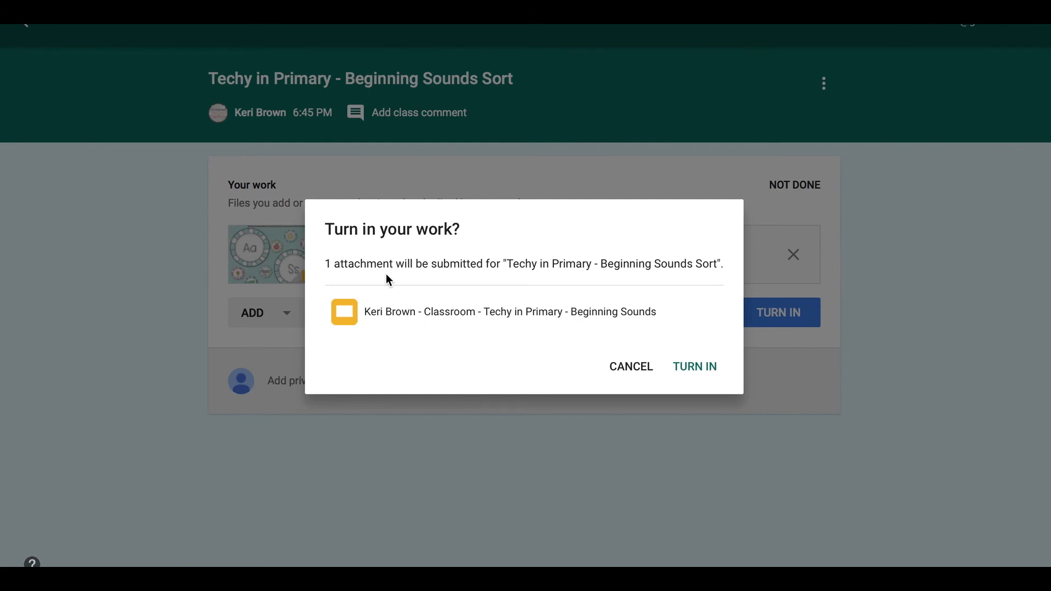
# - Cancel the first prompt, skip the private comment, then turn in and confirm the Slides submission
pyautogui.click(629, 367)
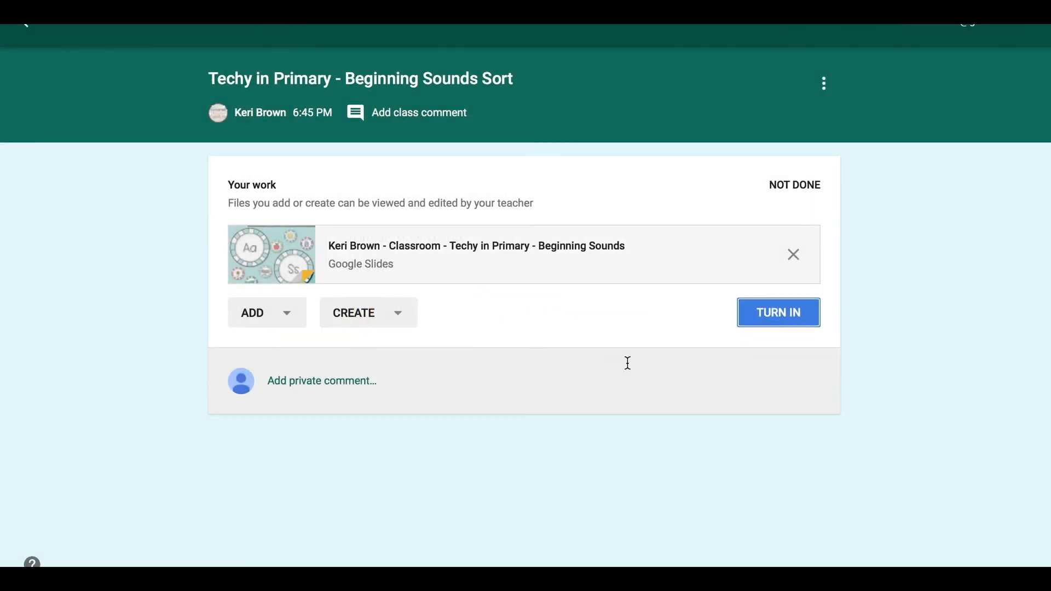
pyautogui.click(293, 322)
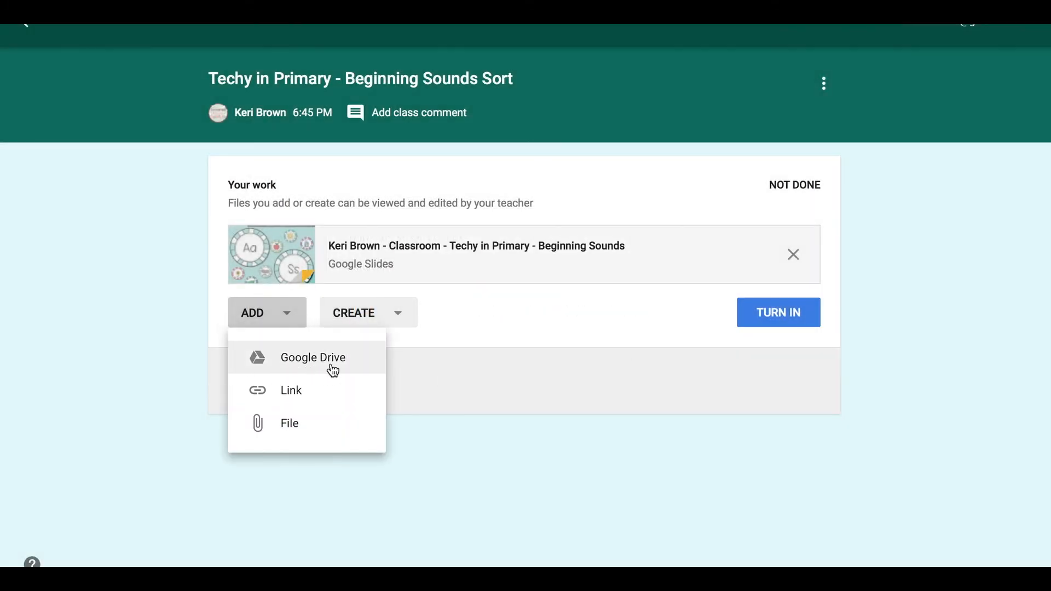
pyautogui.click(549, 387)
pyautogui.click(549, 387)
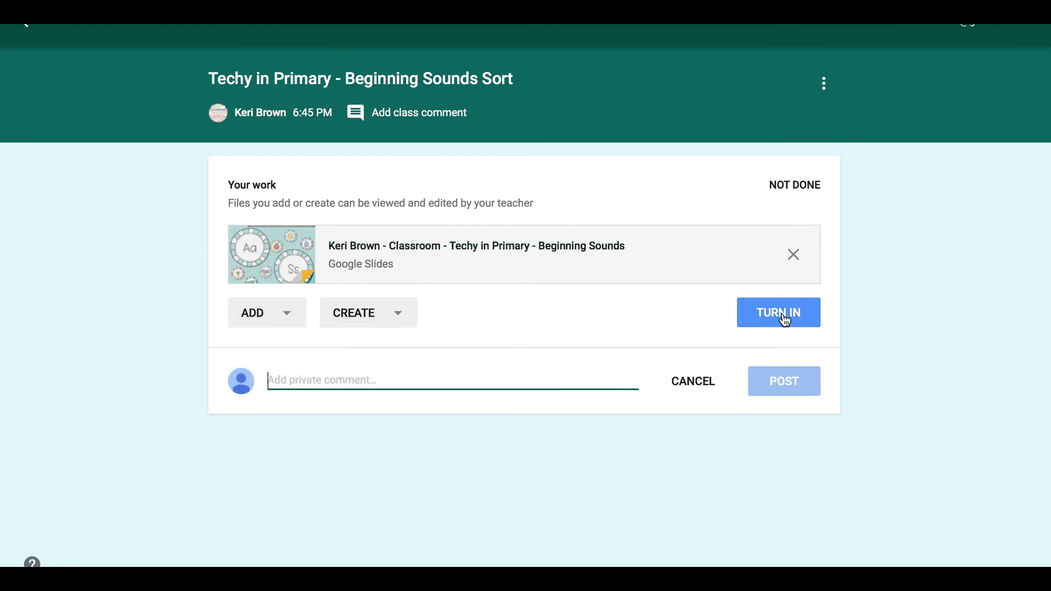
pyautogui.click(866, 320)
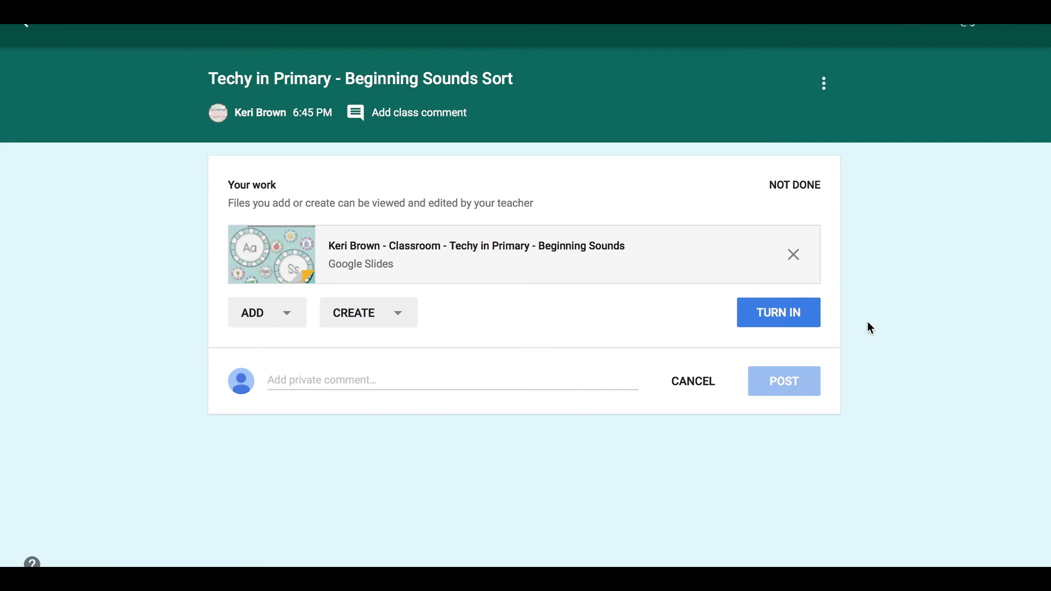
pyautogui.click(799, 323)
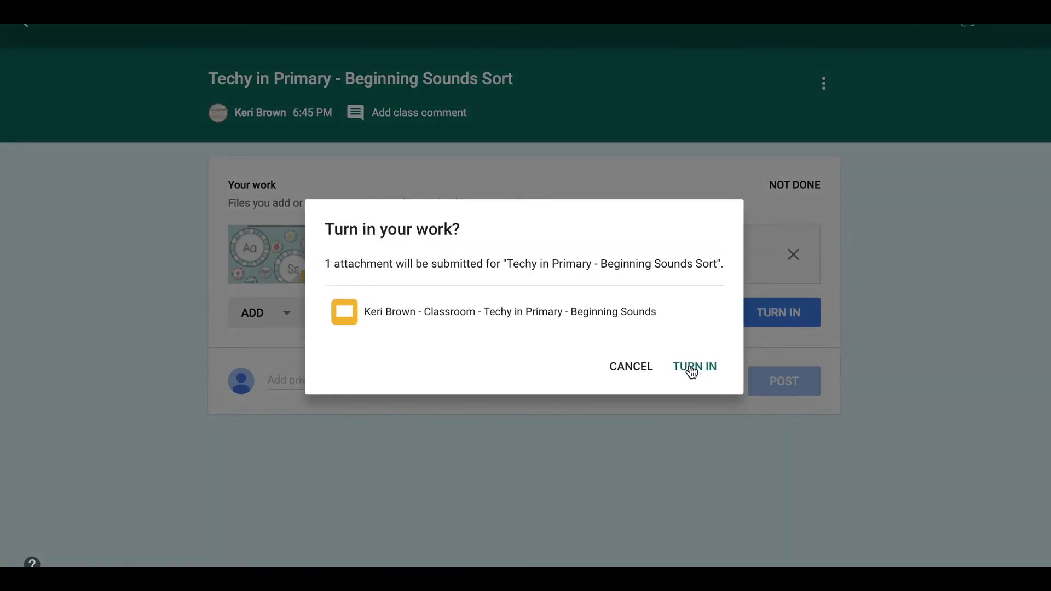
pyautogui.click(691, 371)
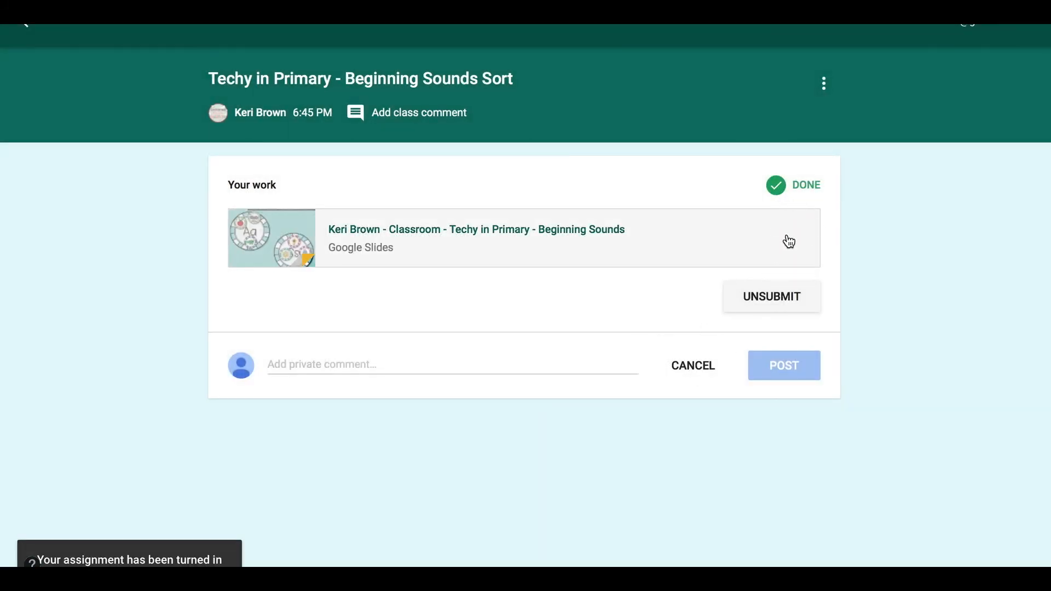
# - As the teacher, go to the class Stream and open the '1 Done' count for Beginning Sounds Sort
pyautogui.moveTo(490, 564)
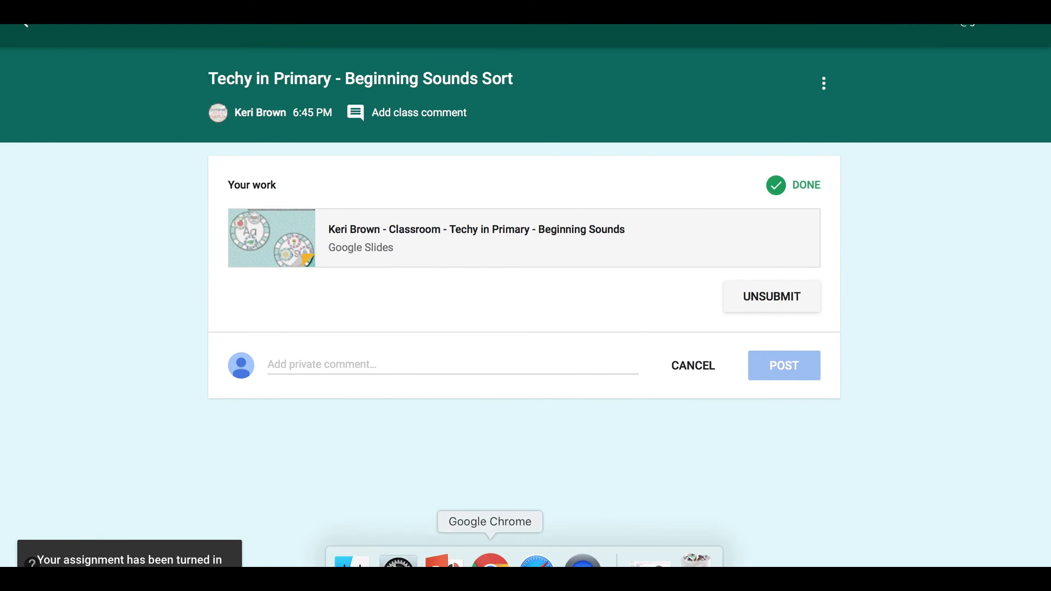
pyautogui.click(489, 563)
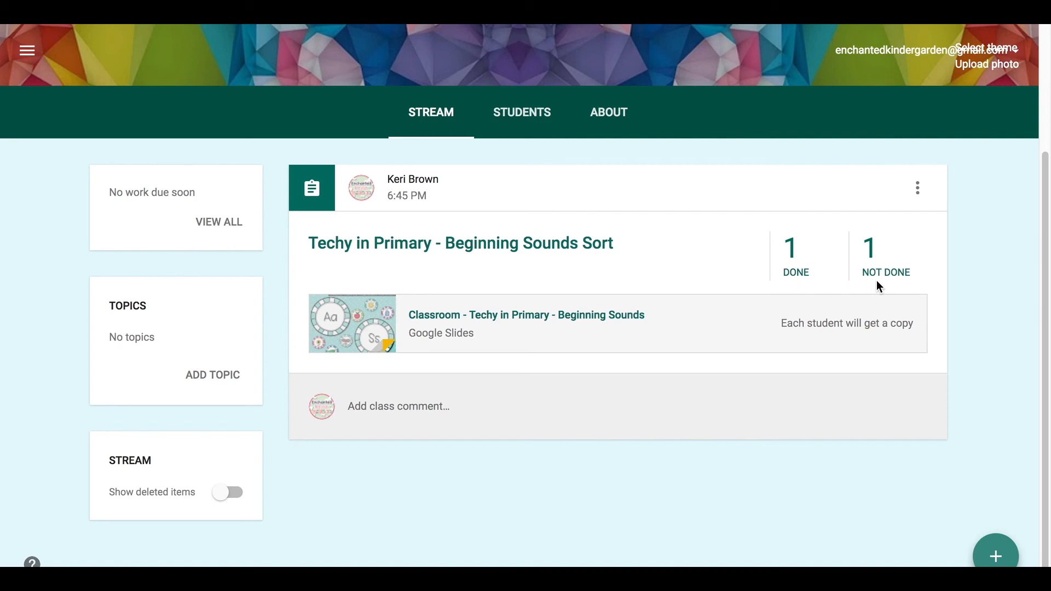
pyautogui.click(546, 320)
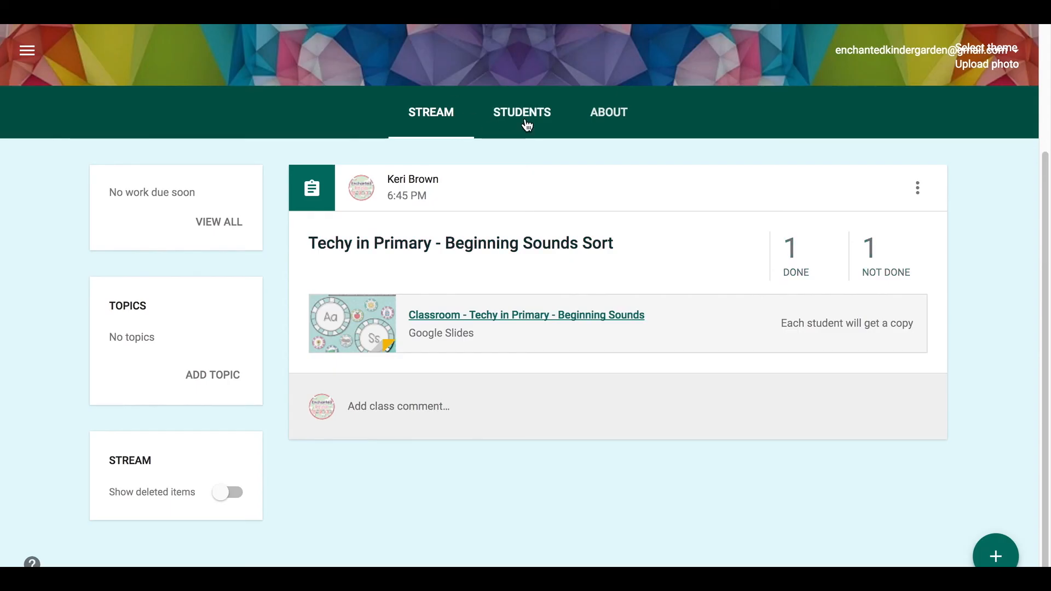
pyautogui.click(523, 117)
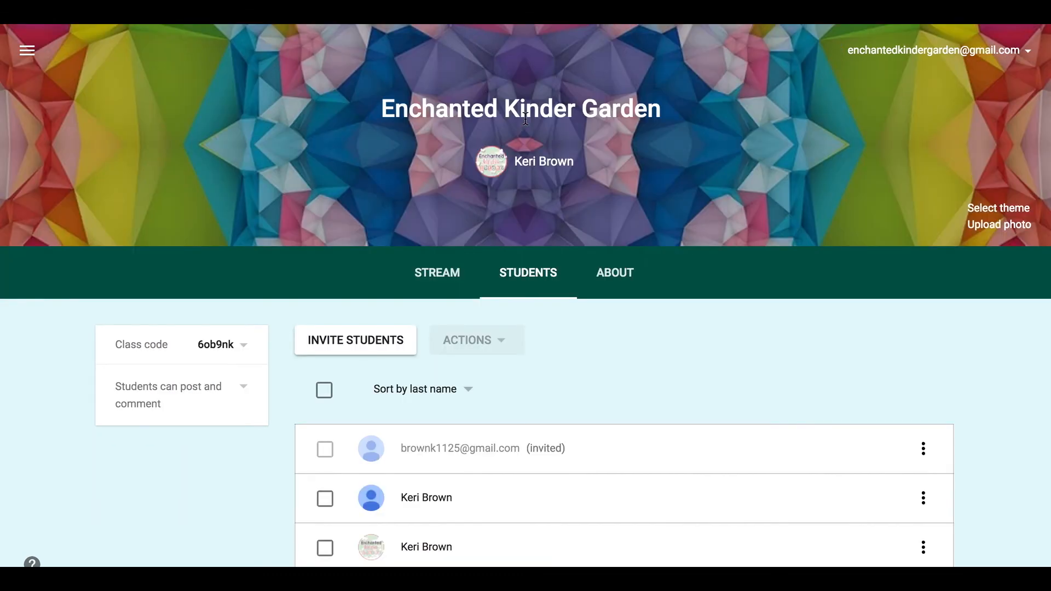
pyautogui.click(452, 275)
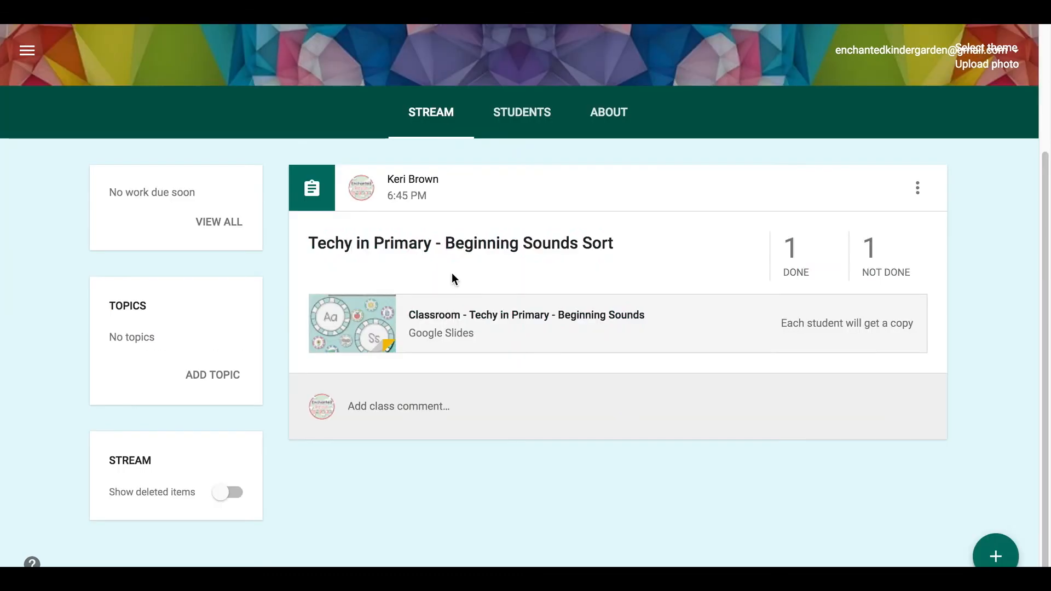
pyautogui.click(790, 253)
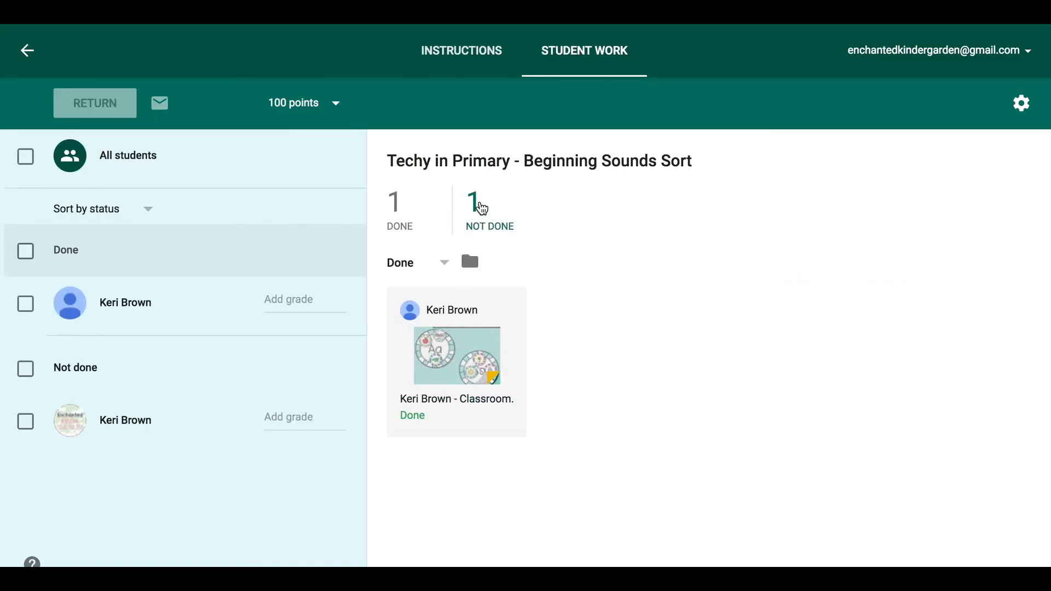
# - Check the Not done and Done lists, then open the student's submitted Beginning Sounds slides
pyautogui.click(481, 208)
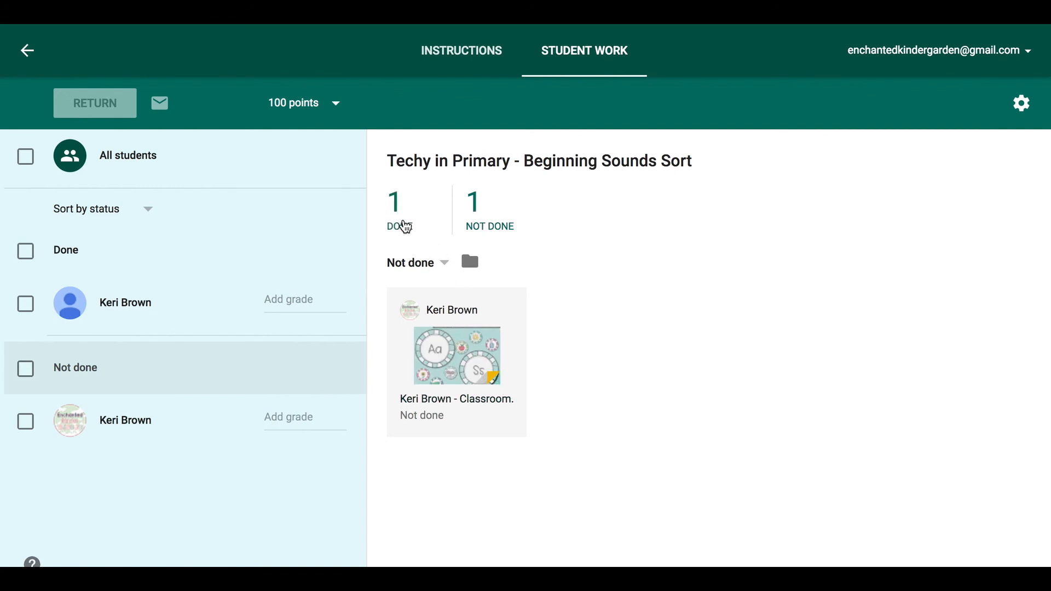
pyautogui.click(404, 225)
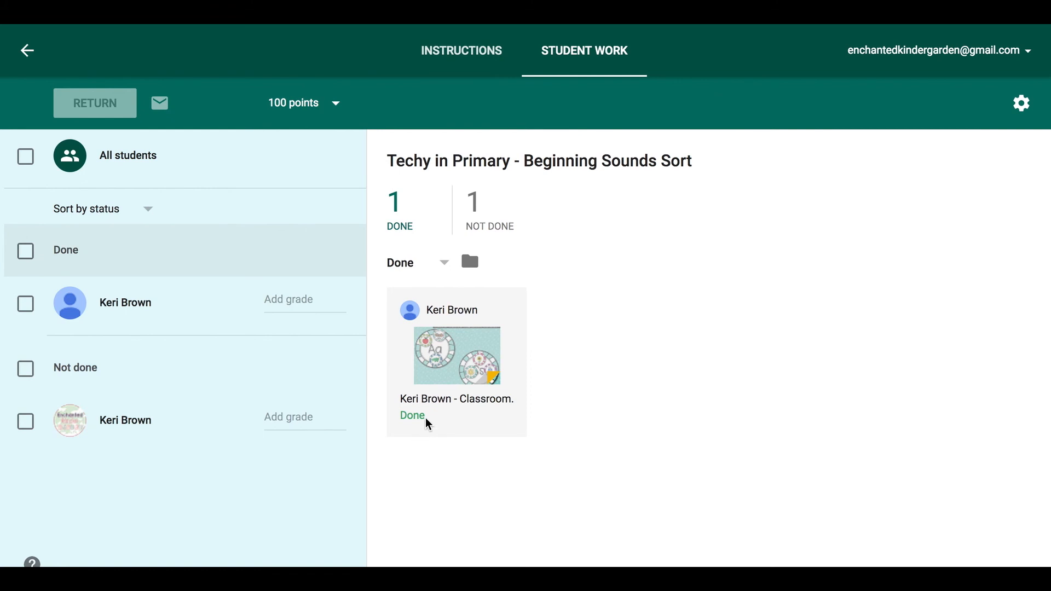
pyautogui.click(459, 361)
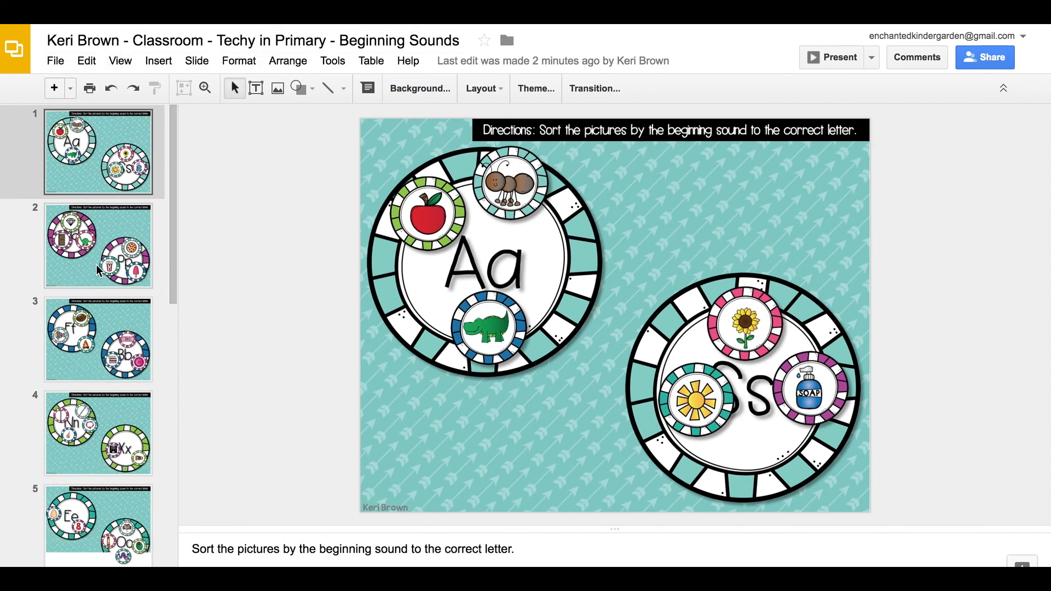
# - Check the student's letter sorts on slides 3 through 13, from Ff/Bb to Qq/Zz
pyautogui.scroll(-2, 99, 270)
pyautogui.click(101, 316)
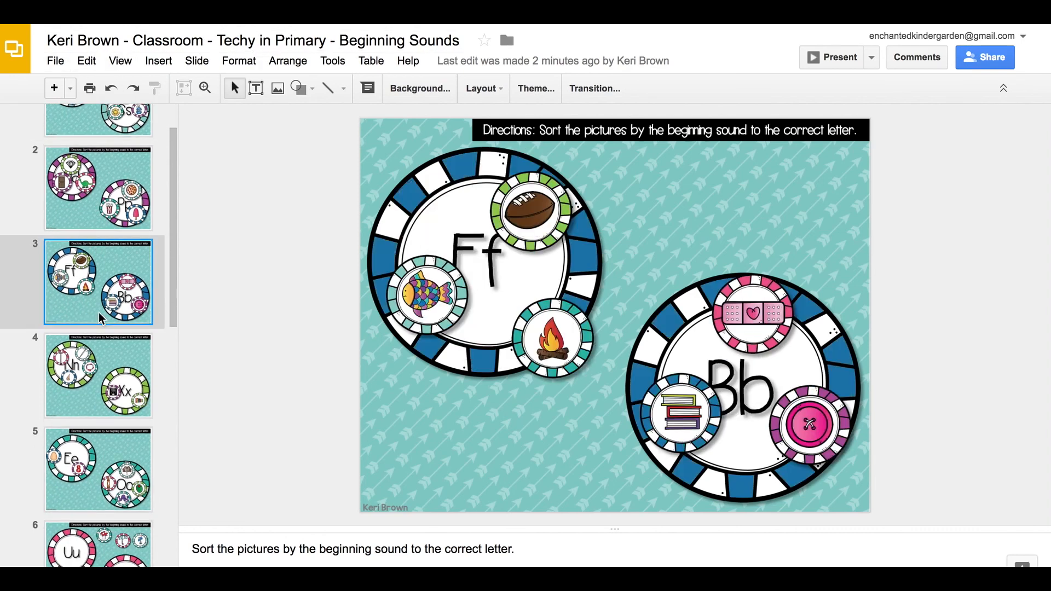
pyautogui.click(108, 389)
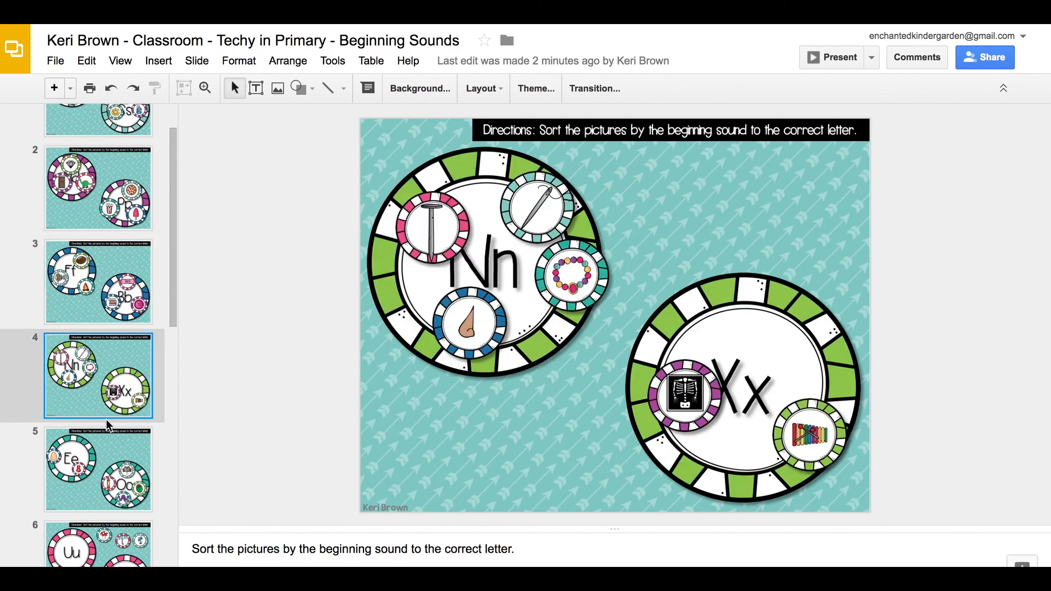
pyautogui.click(108, 458)
pyautogui.scroll(-1, 110, 459)
pyautogui.scroll(-1, 108, 458)
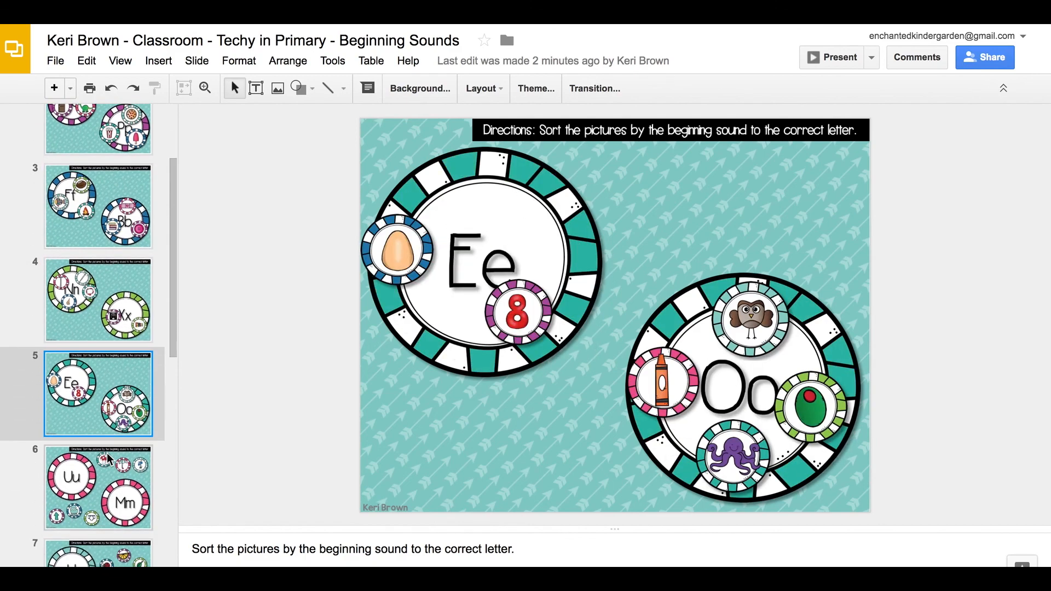
pyautogui.click(107, 482)
pyautogui.scroll(-4, 108, 476)
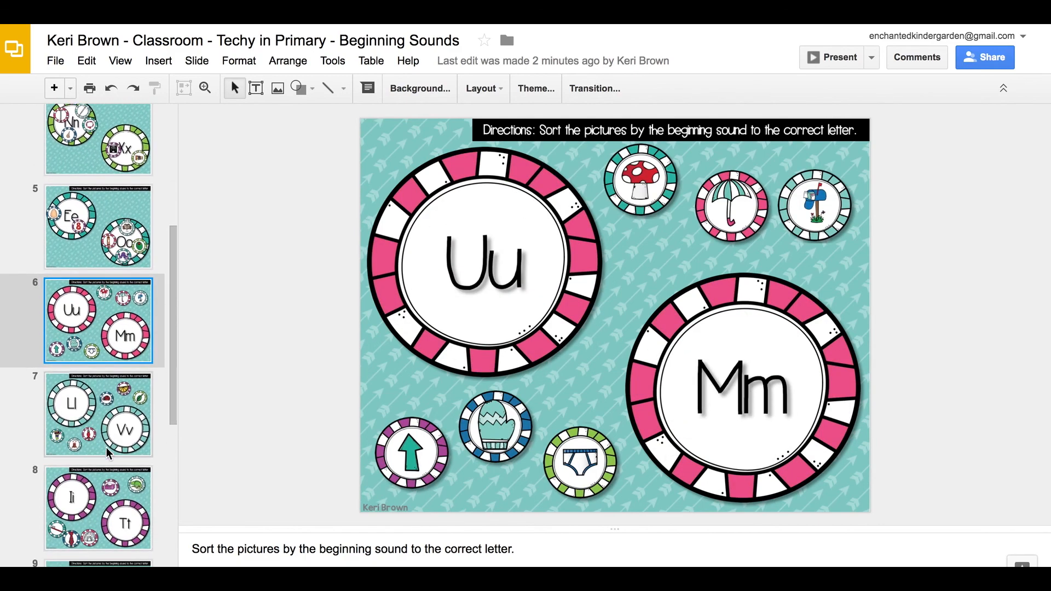
pyautogui.click(108, 451)
pyautogui.click(113, 517)
pyautogui.scroll(-8, 114, 520)
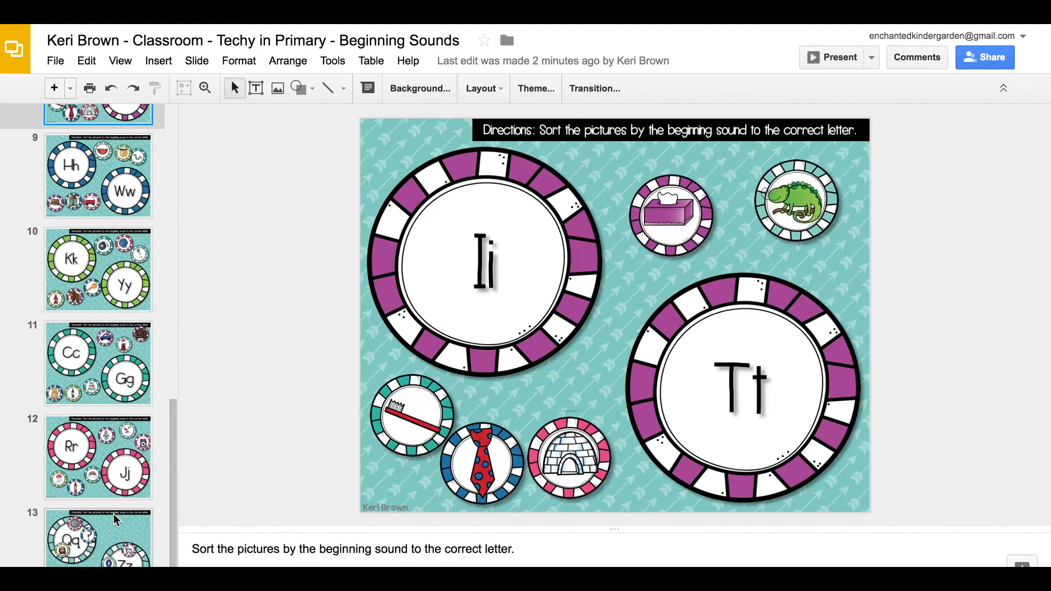
pyautogui.click(107, 539)
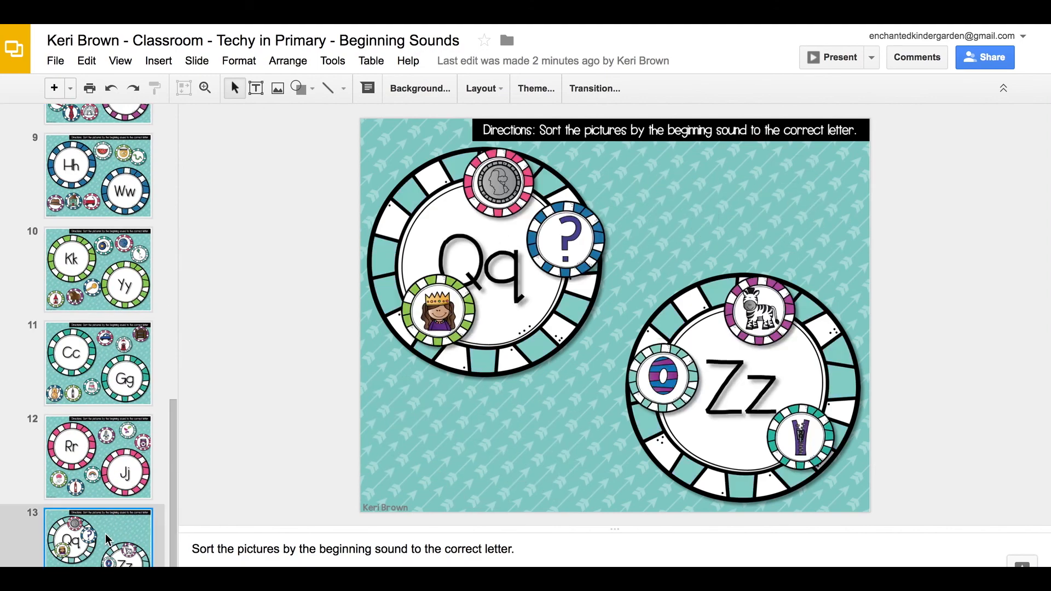
pyautogui.click(120, 470)
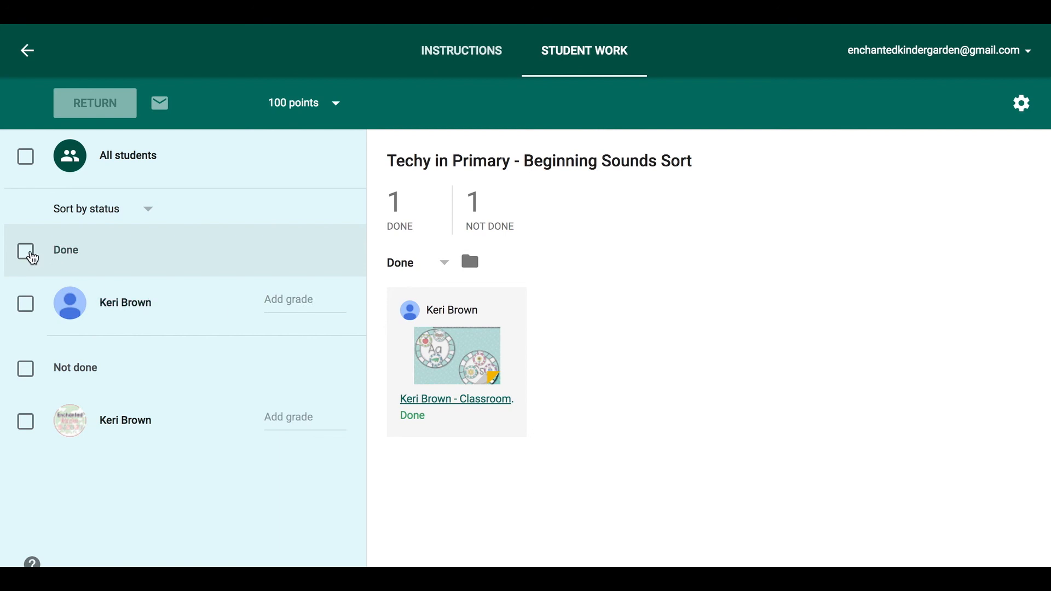
# - Grade the turned-in submission 80, keeping the sort order and the 100-point total unchanged
pyautogui.click(148, 208)
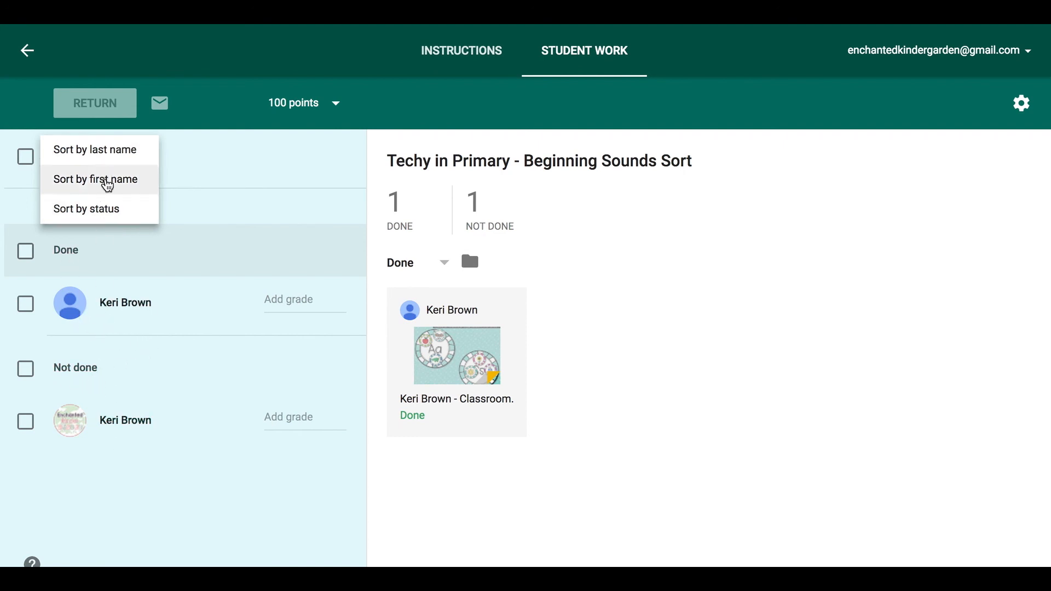
pyautogui.click(384, 445)
pyautogui.click(303, 295)
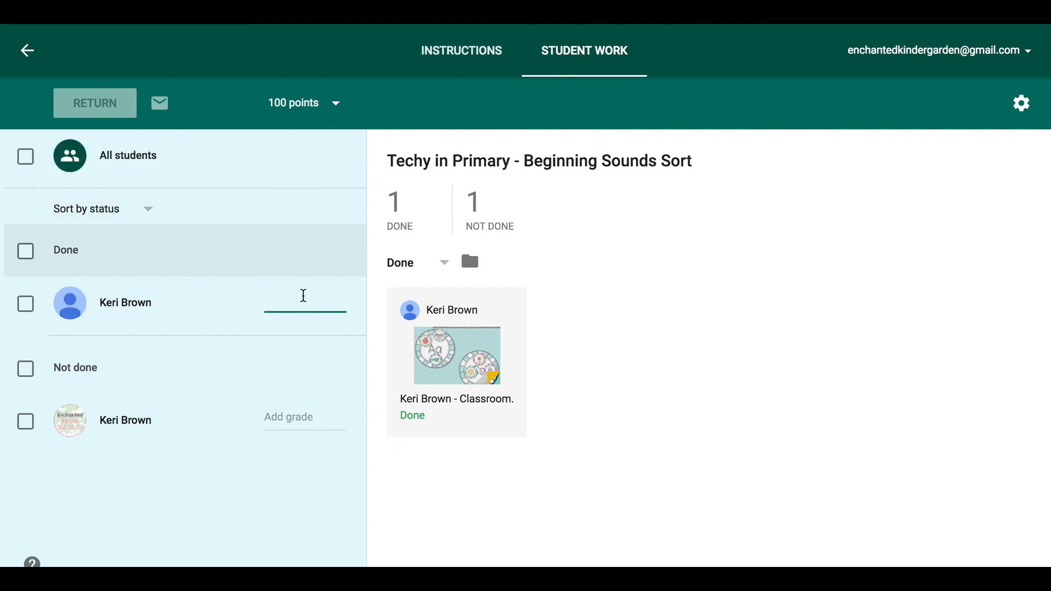
pyautogui.write('8')
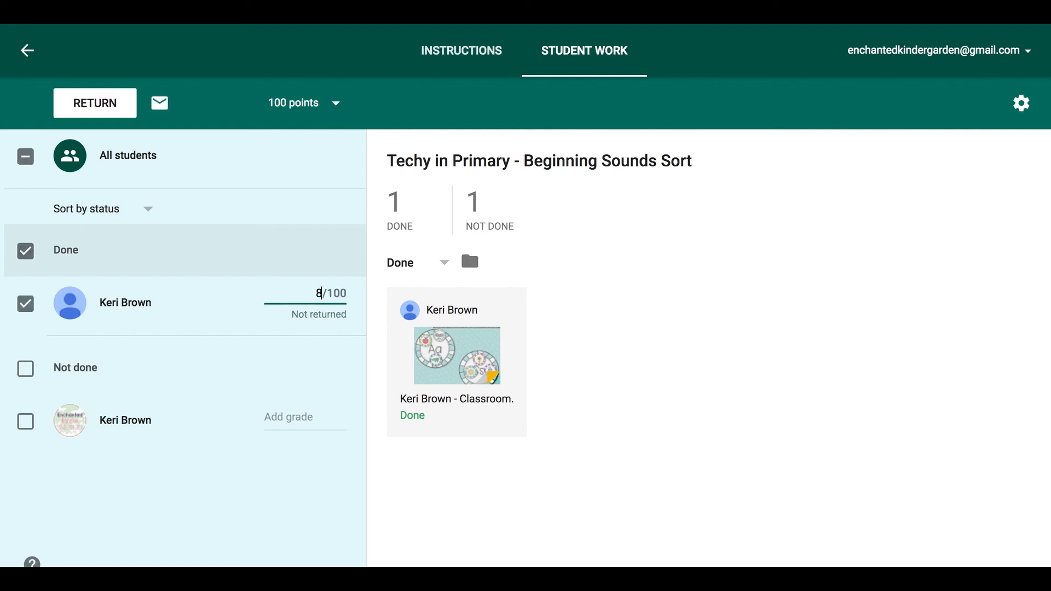
pyautogui.write('0')
pyautogui.press('Return')
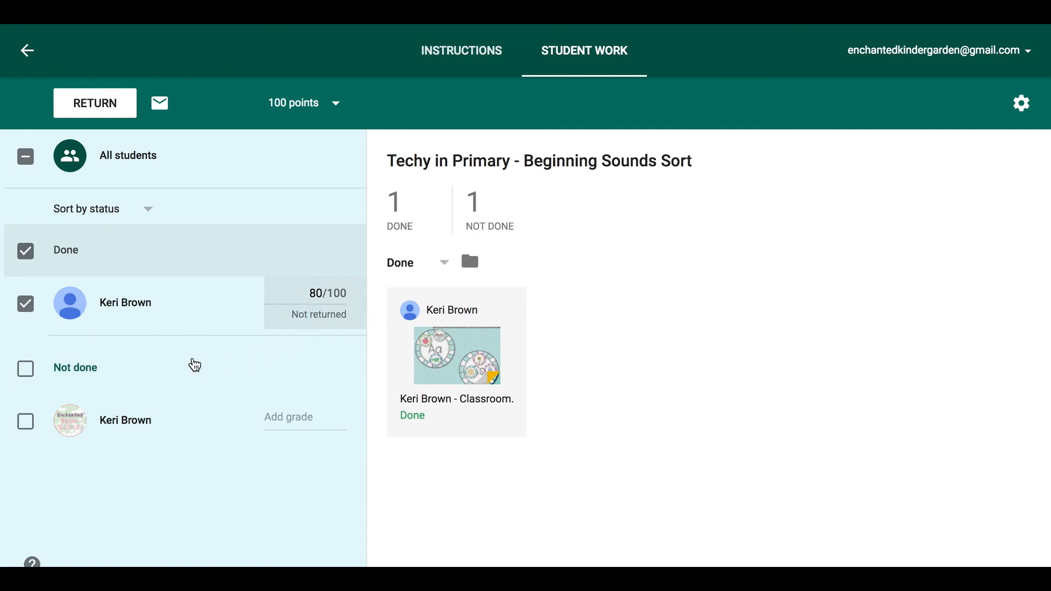
pyautogui.click(336, 104)
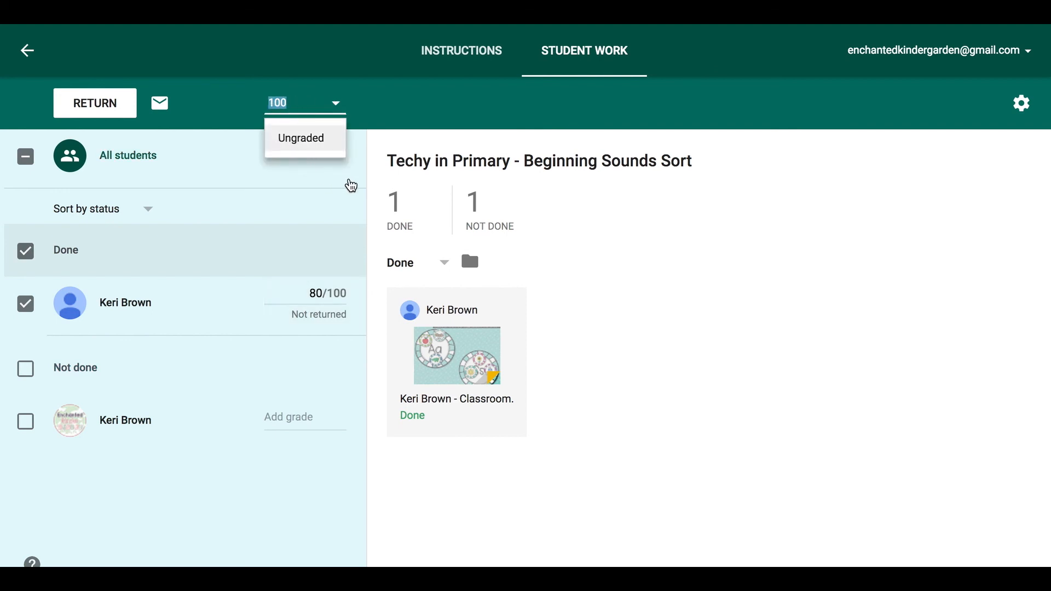
pyautogui.click(371, 197)
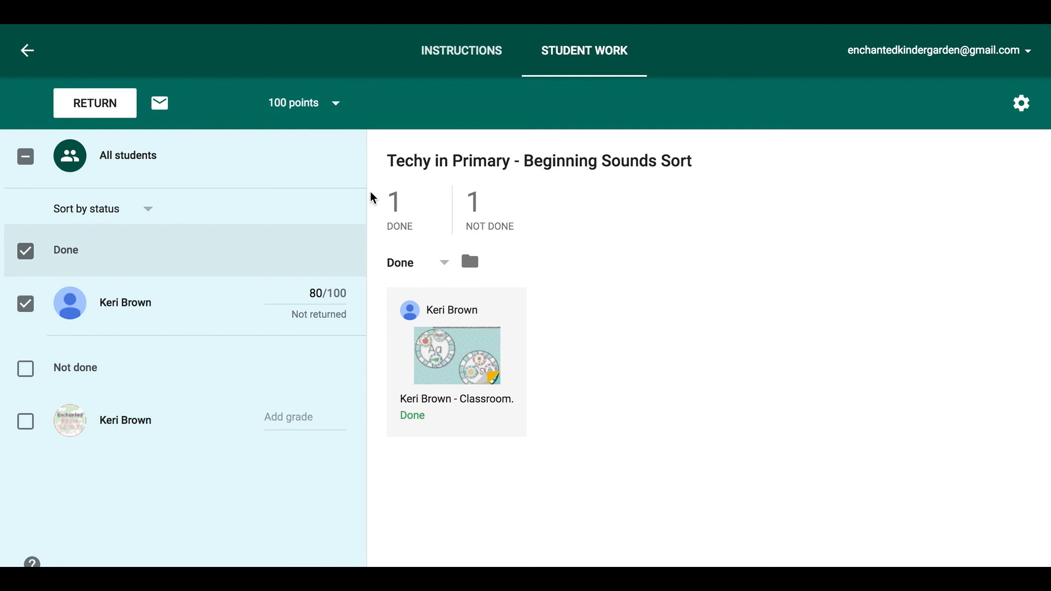